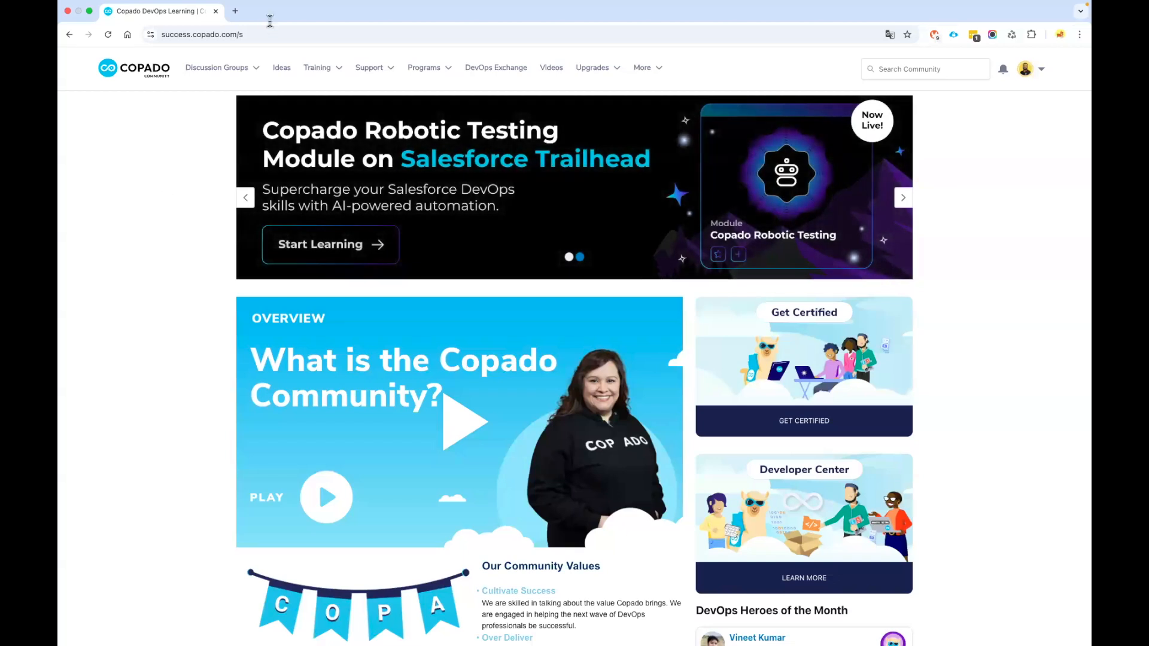
Begin editing the community page address by deleting a trailing 's', then abandon the edit
{"action": "left_click", "coordinate": [261, 37]}
{"action": "left_click", "coordinate": [264, 35]}
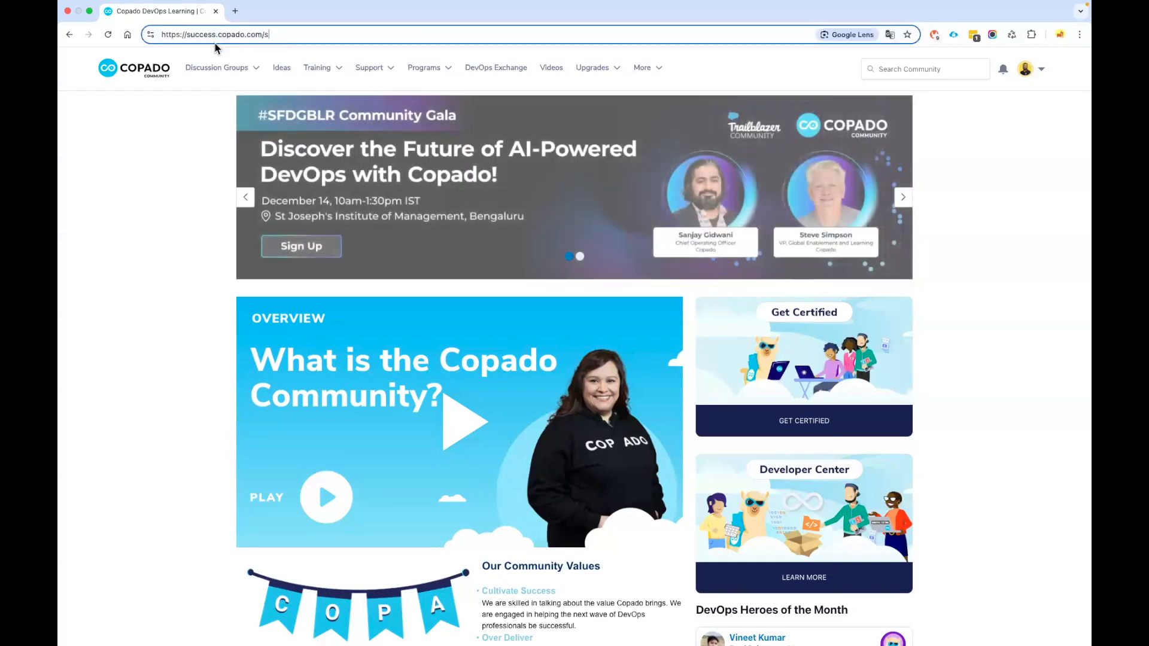
{"action": "key", "text": "BackSpace"}
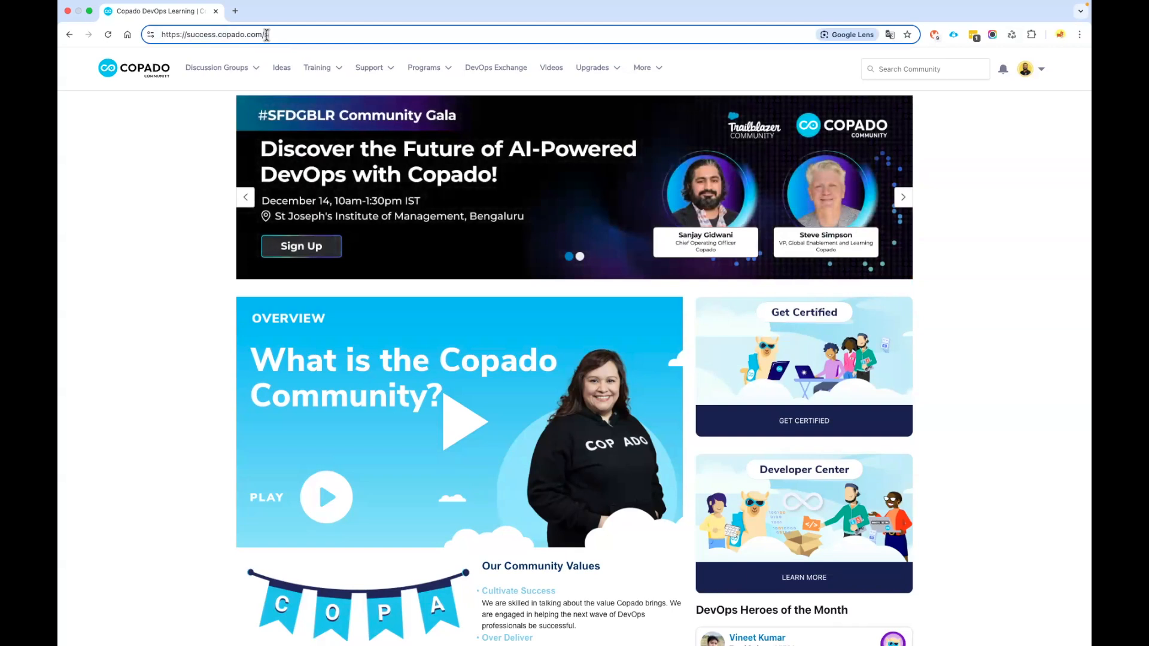
{"action": "left_click", "coordinate": [1003, 134]}
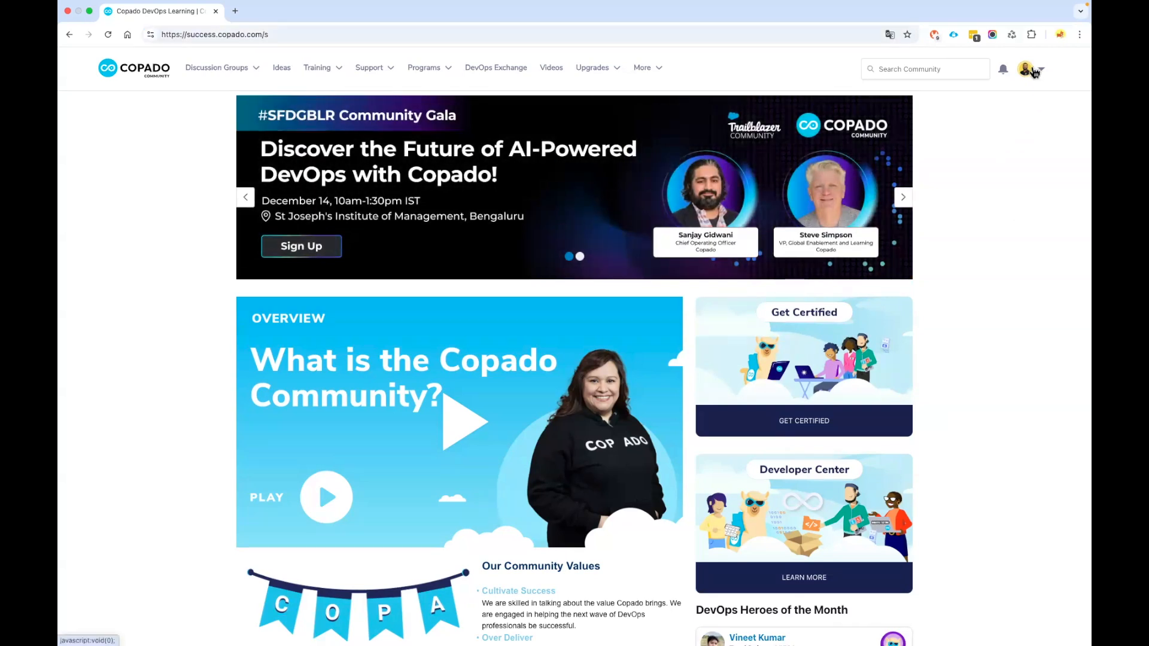
Open your GitHub profile in a new tab, then return to the Copado community tab
{"action": "left_click", "coordinate": [237, 13]}
{"action": "type", "text": "git"}
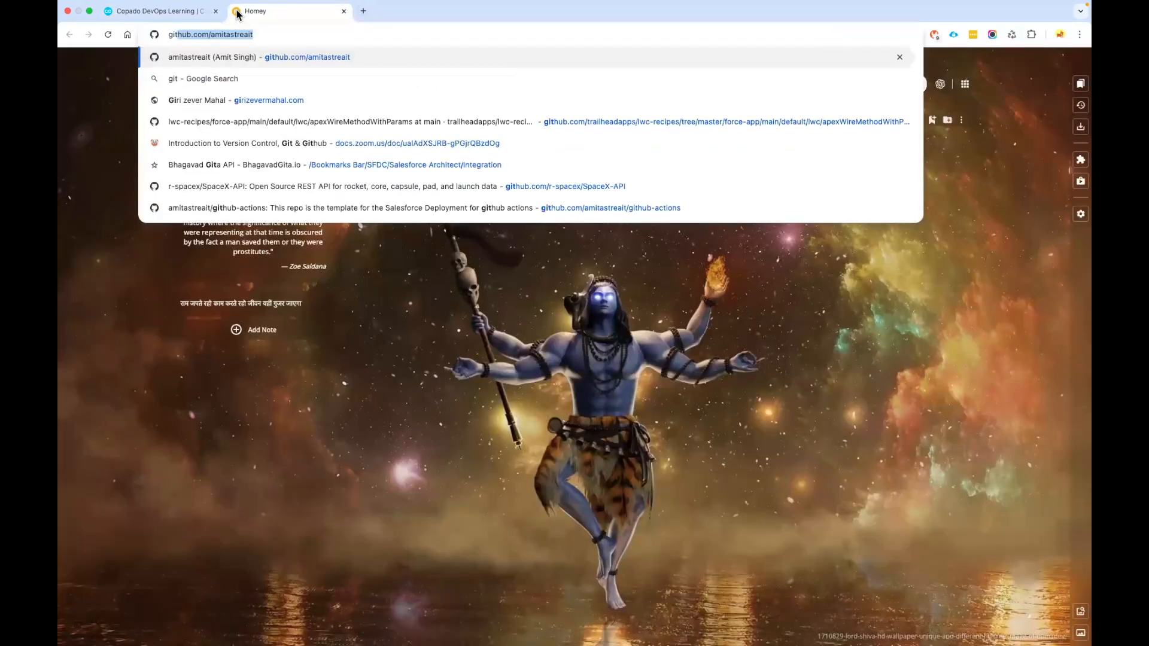
{"action": "key", "text": "Return"}
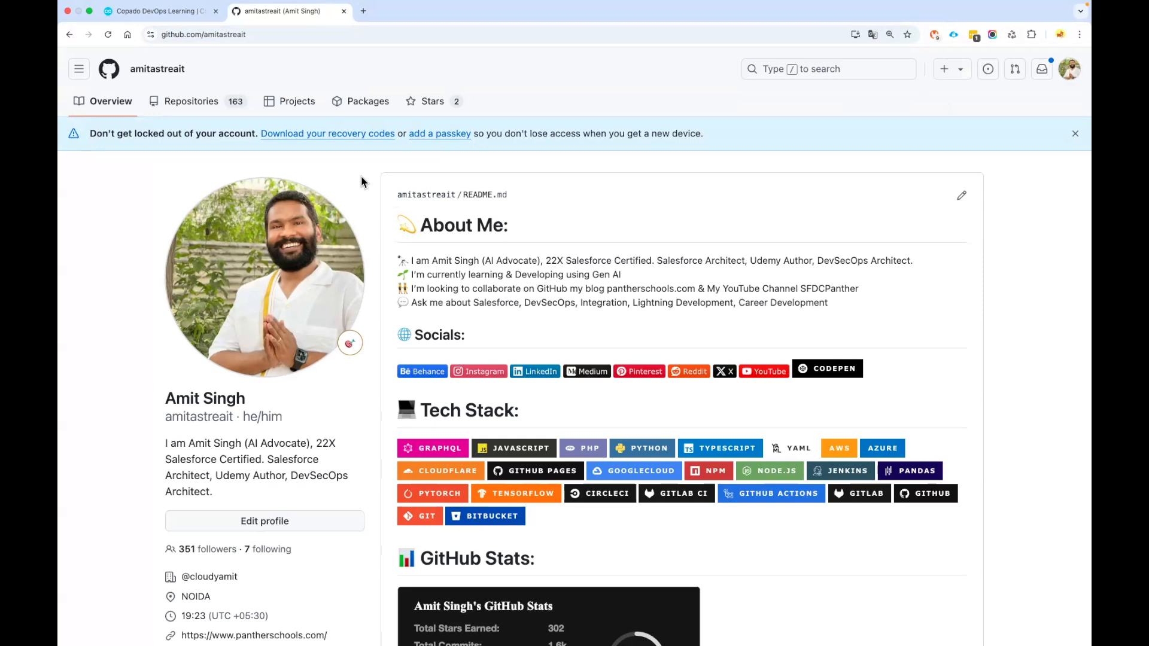
{"action": "left_click", "coordinate": [233, 36]}
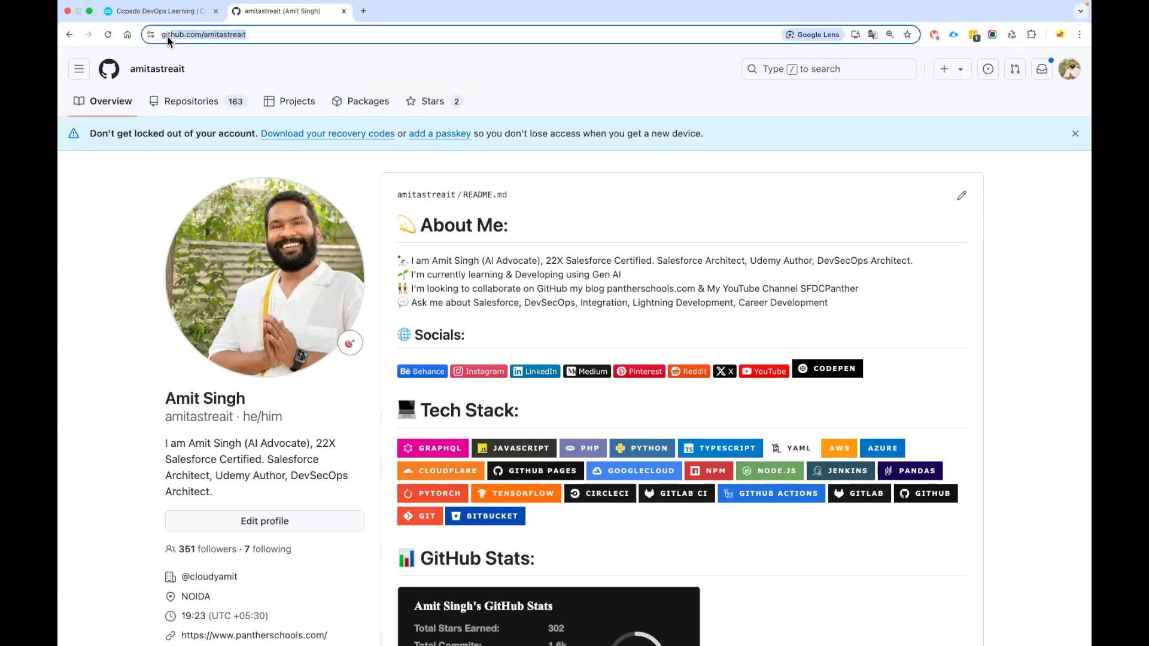
{"action": "left_click", "coordinate": [327, 77]}
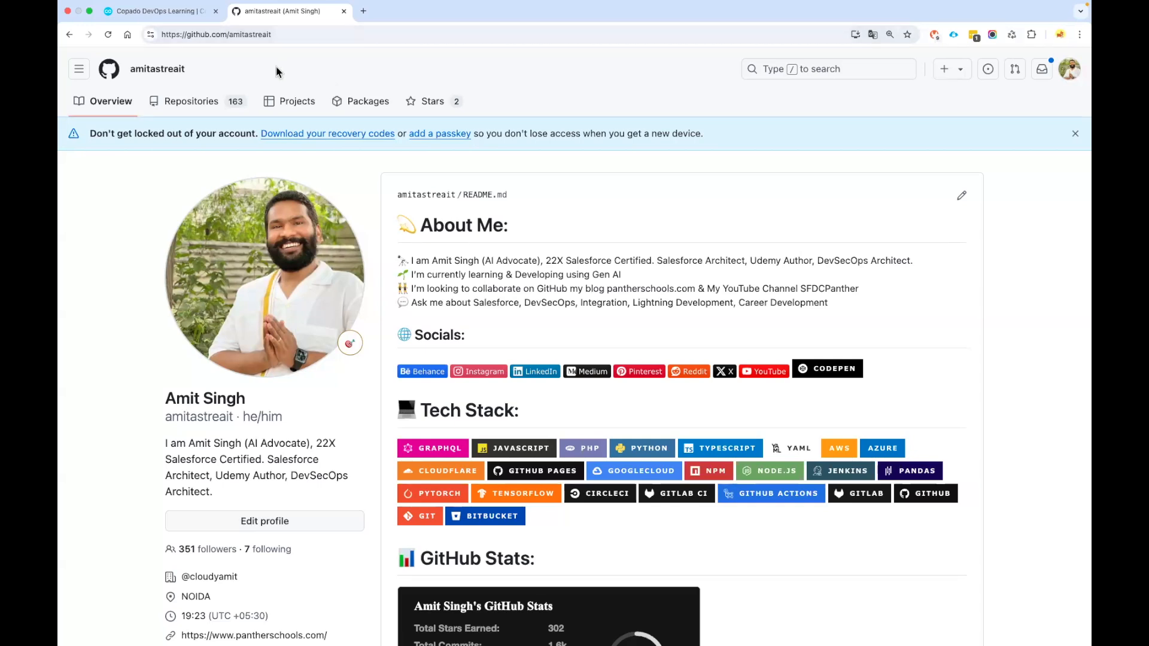
{"action": "left_click", "coordinate": [157, 12]}
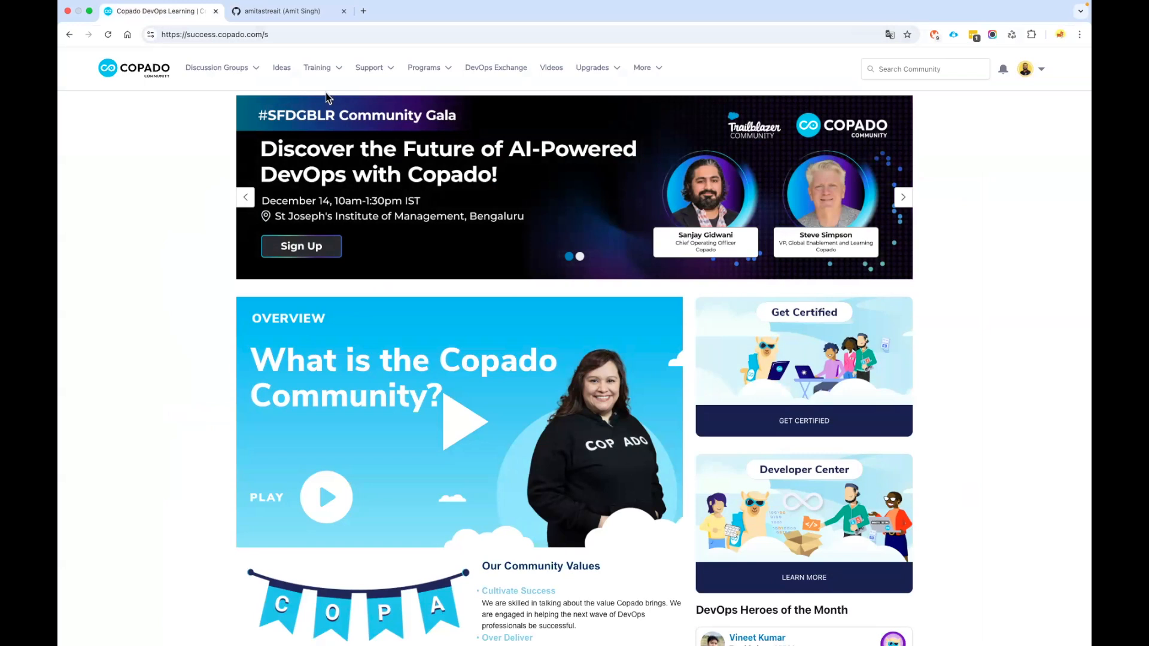
Go to Training > My Playgrounds to see the existing Copado orgs (1 / 2)
{"action": "left_click", "coordinate": [321, 68]}
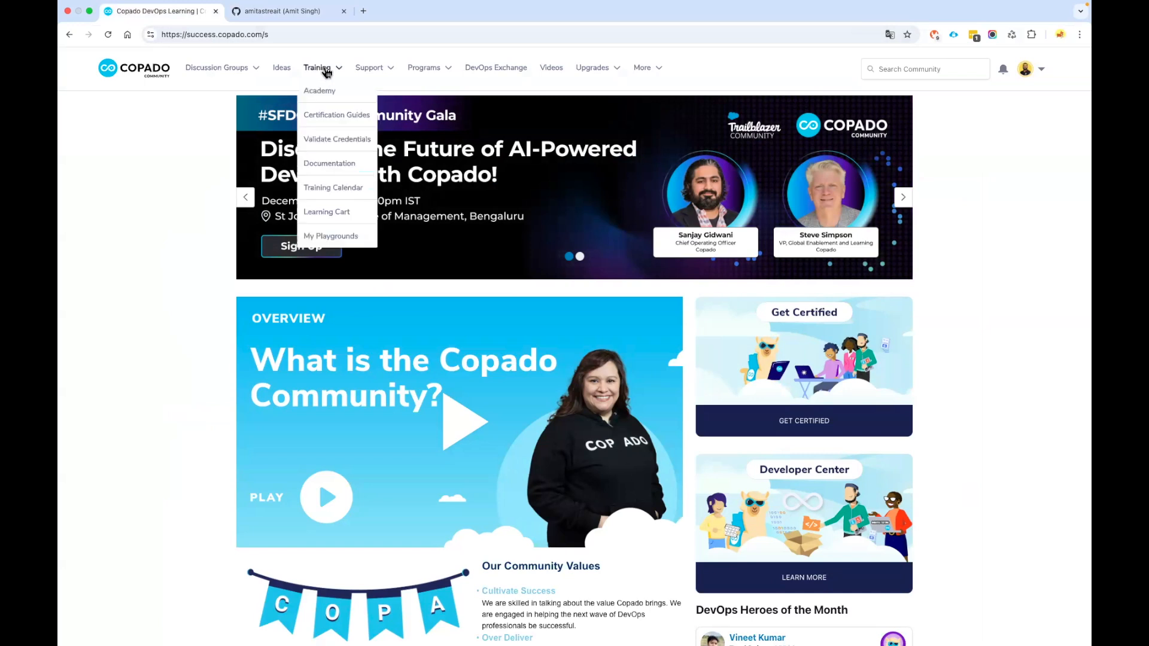
{"action": "left_click", "coordinate": [340, 237]}
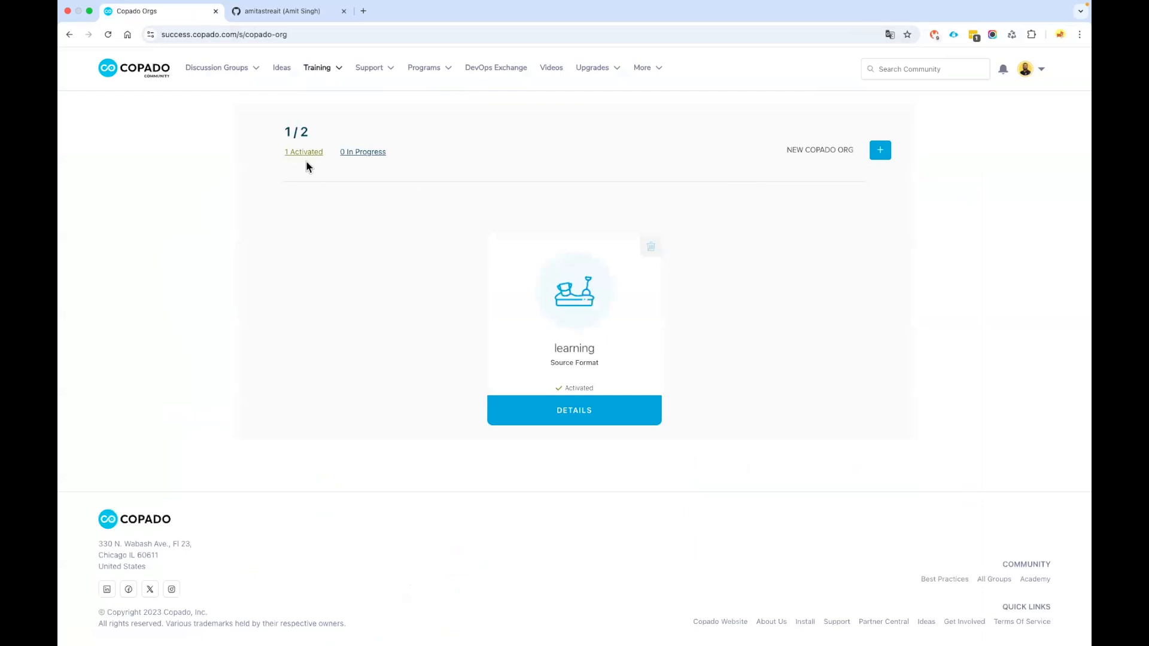
{"action": "left_click_drag", "start_coordinate": [286, 132], "coordinate": [324, 140]}
{"action": "left_click", "coordinate": [489, 146]}
Start a NEW COPADO ORG and read its access agreement
{"action": "left_click", "coordinate": [825, 151]}
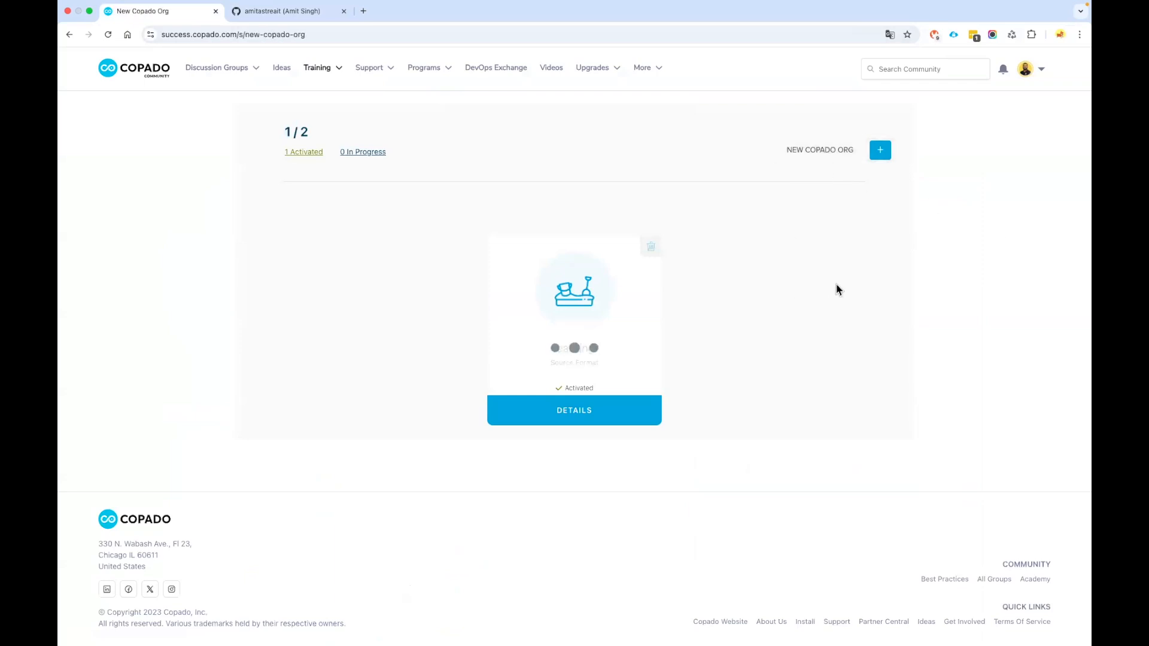
{"action": "left_click_drag", "start_coordinate": [537, 241], "coordinate": [725, 311]}
{"action": "left_click", "coordinate": [605, 264]}
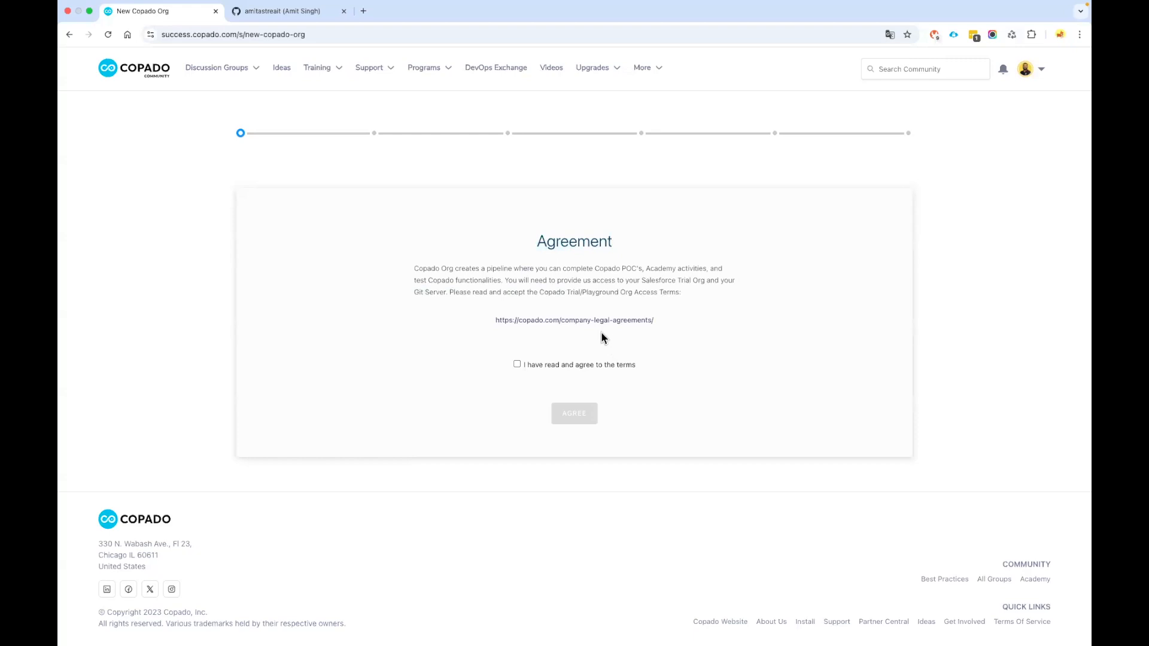
Review Copado's legal agreements in a new tab, then tick the terms box and click AGREE
{"action": "left_click", "coordinate": [585, 322]}
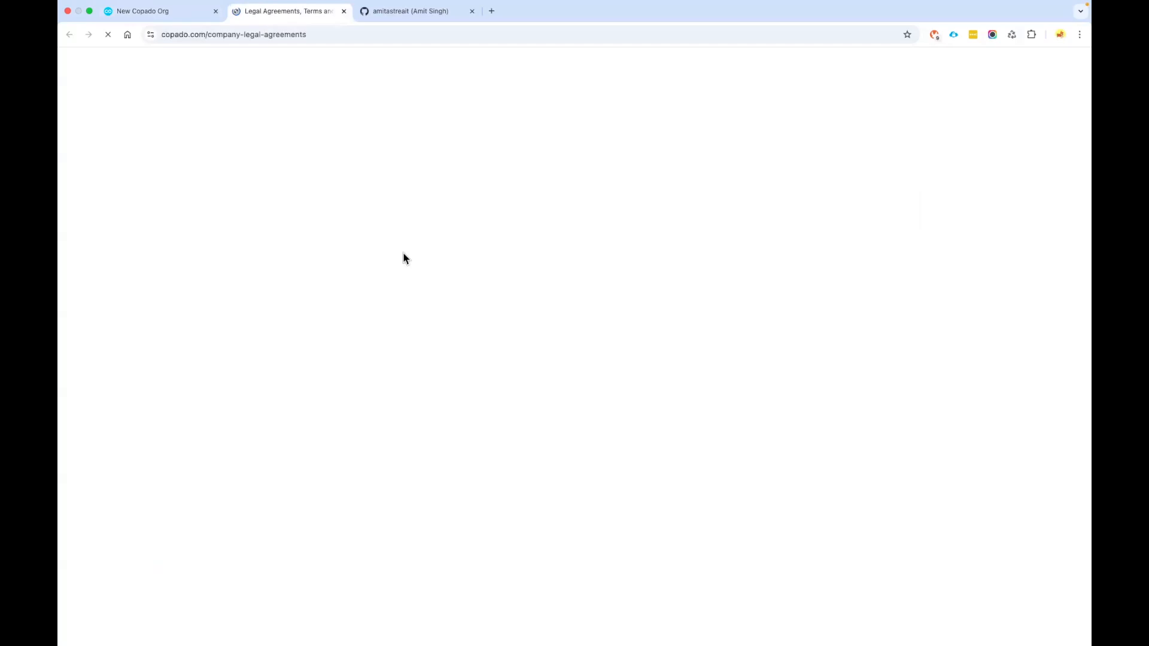
{"action": "scroll", "coordinate": [397, 260], "scroll_direction": "down", "scroll_amount": 1}
{"action": "scroll", "coordinate": [398, 263], "scroll_direction": "down", "scroll_amount": 15}
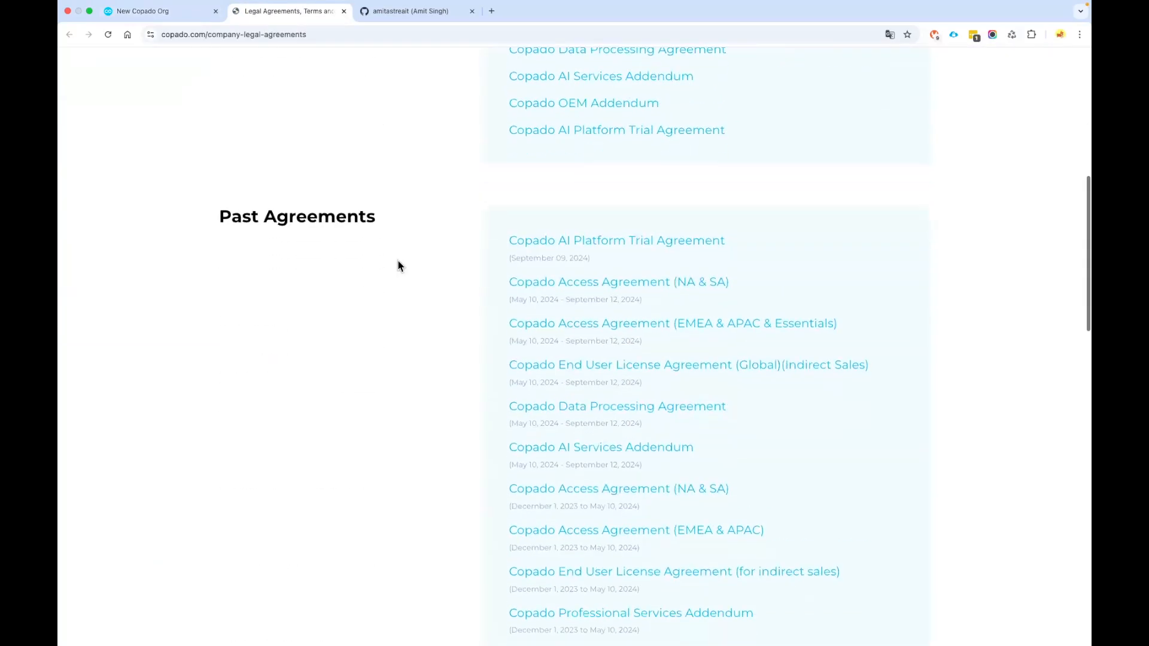
{"action": "left_click", "coordinate": [174, 12]}
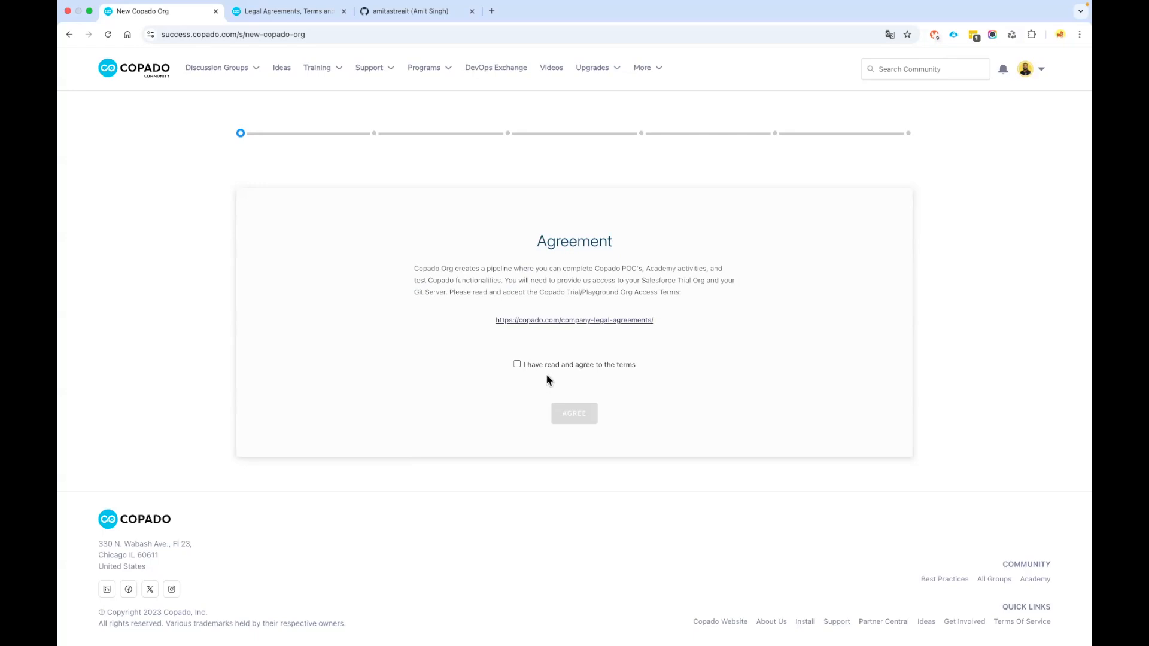
{"action": "left_click", "coordinate": [548, 366]}
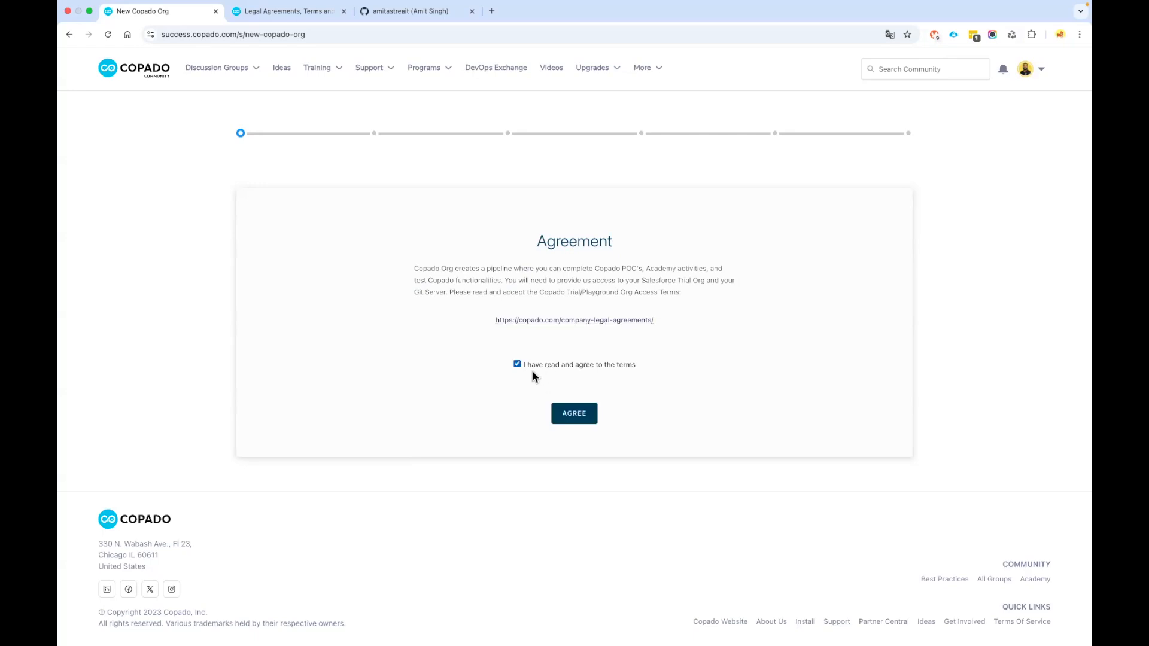
{"action": "left_click", "coordinate": [572, 426]}
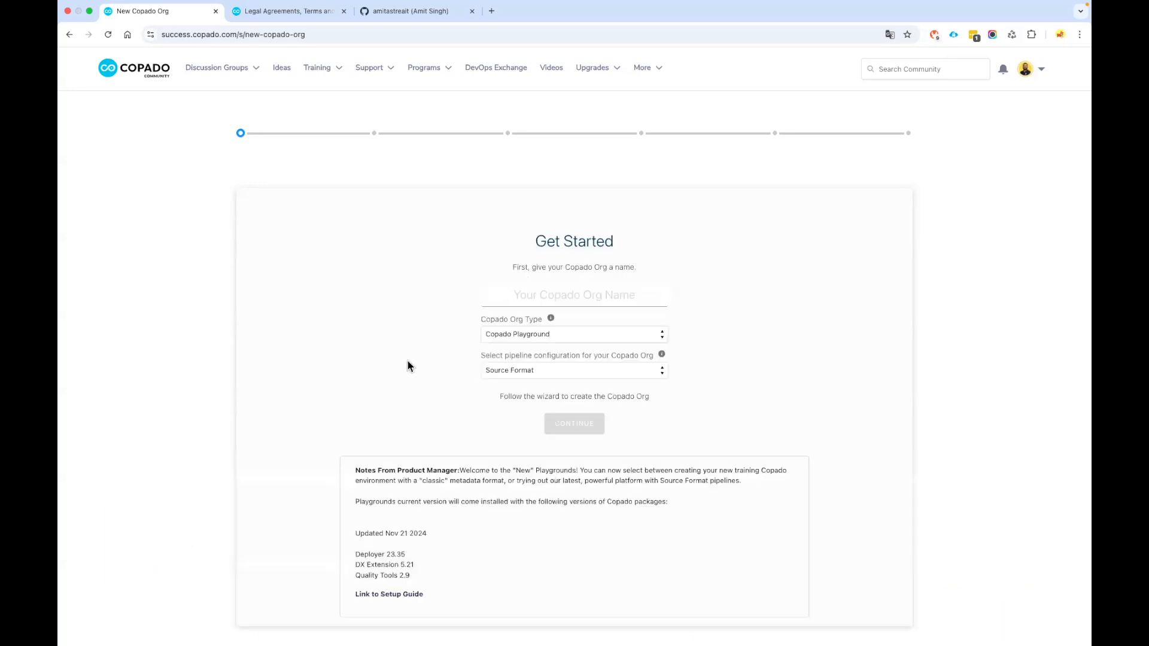
Enter 'Training' as the Copado Org Name
{"action": "scroll", "coordinate": [407, 365], "scroll_direction": "down", "scroll_amount": 1}
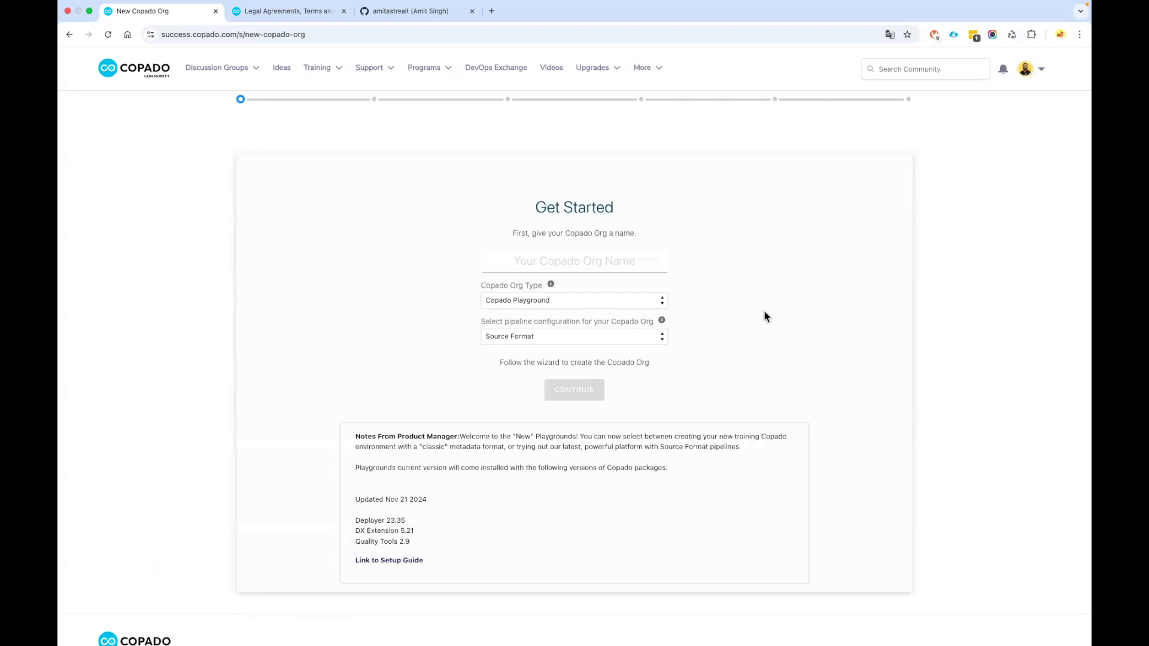
{"action": "left_click", "coordinate": [576, 262]}
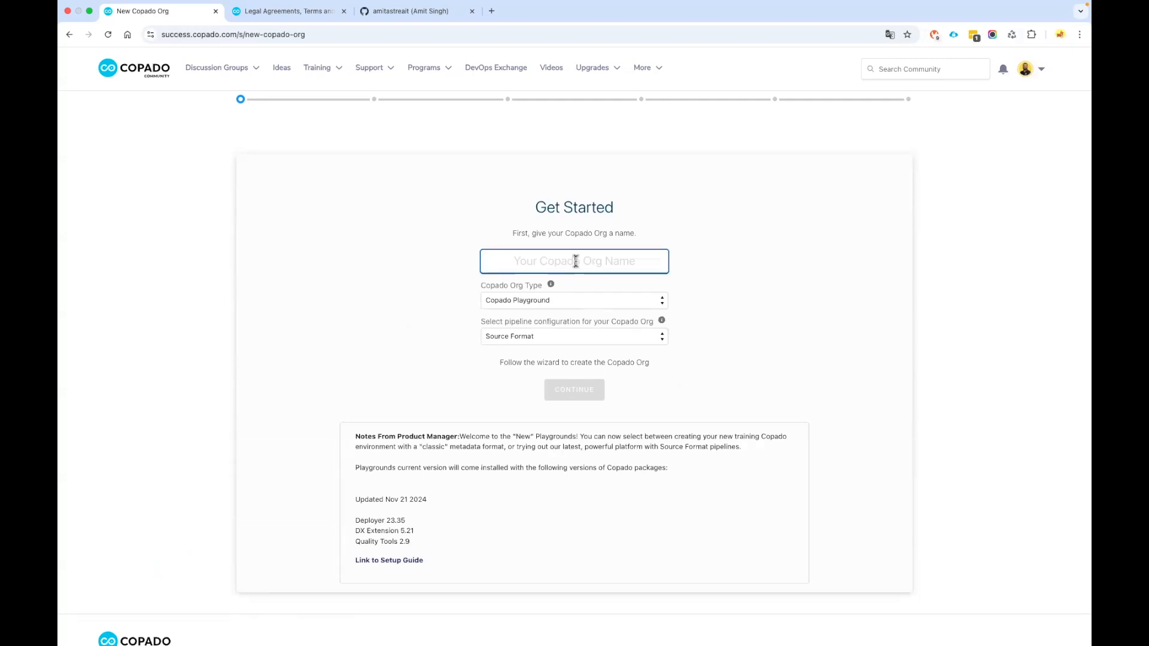
{"action": "type", "text": "Training"}
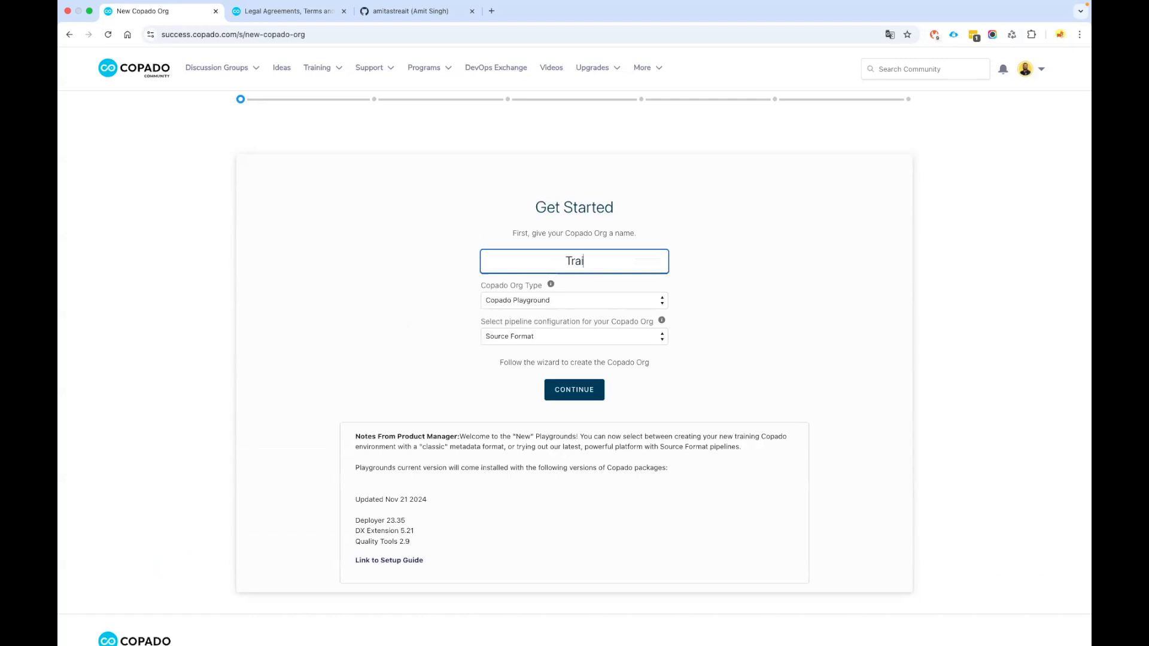
{"action": "left_click", "coordinate": [740, 287]}
{"action": "left_click_drag", "start_coordinate": [616, 262], "coordinate": [537, 292]}
{"action": "left_click", "coordinate": [753, 331]}
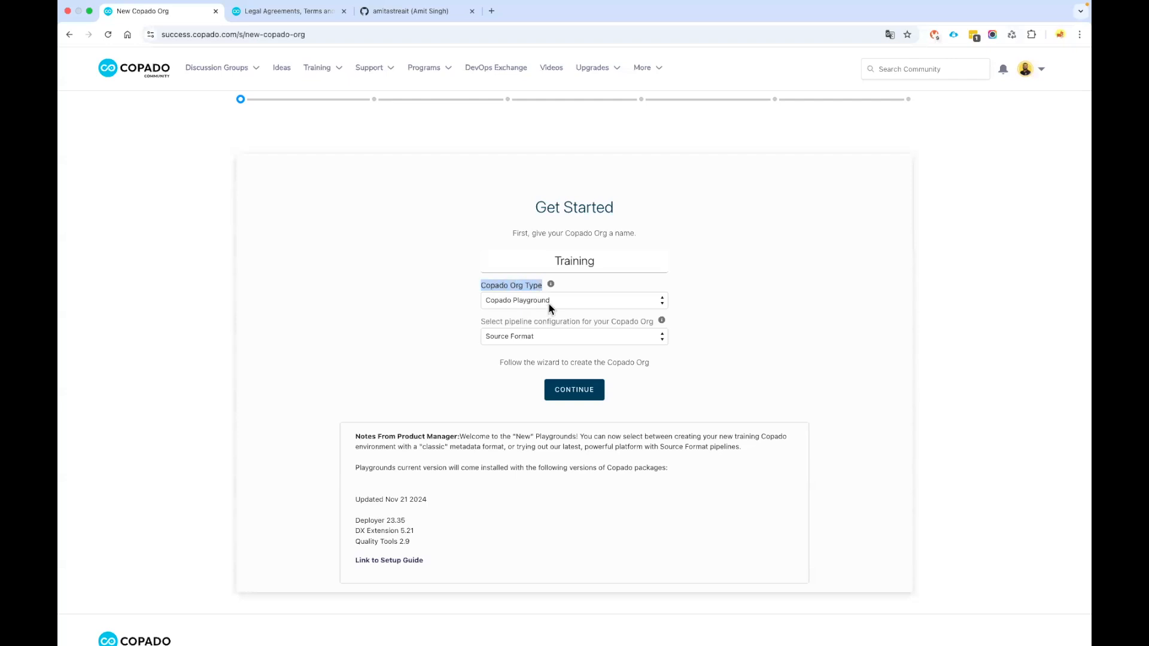
Keep Copado Playground as the org type and leave Source Format as the pipeline
{"action": "left_click", "coordinate": [548, 304]}
{"action": "left_click", "coordinate": [600, 314]}
{"action": "left_click", "coordinate": [723, 312]}
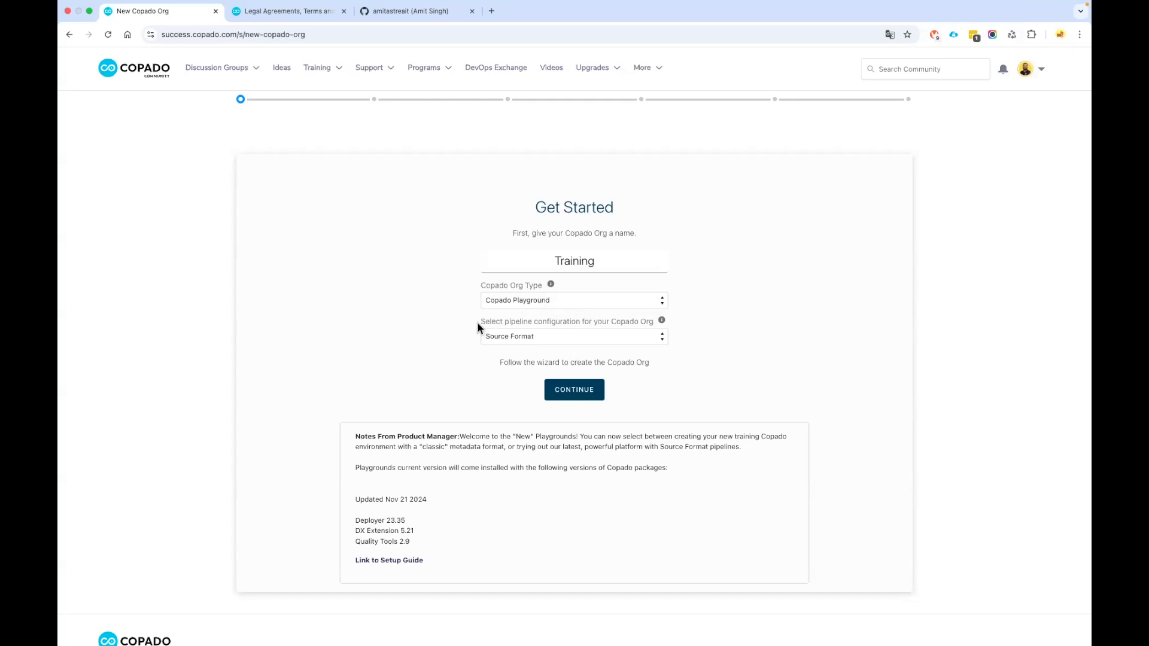
{"action": "left_click_drag", "start_coordinate": [559, 325], "coordinate": [695, 332]}
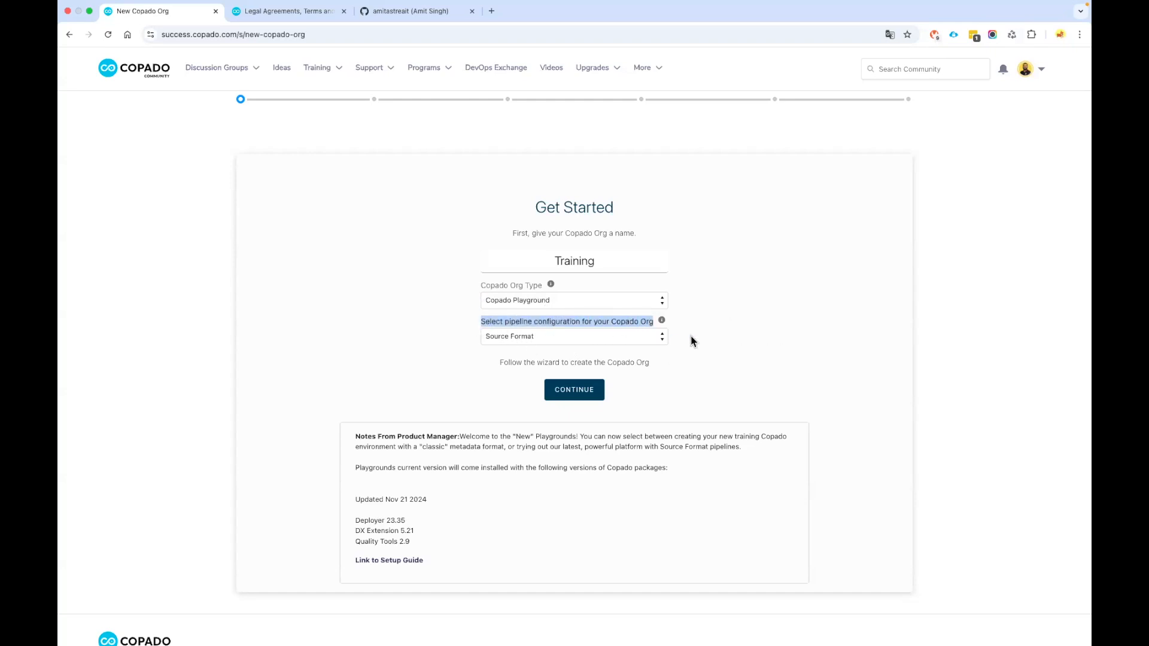
{"action": "left_click", "coordinate": [695, 332]}
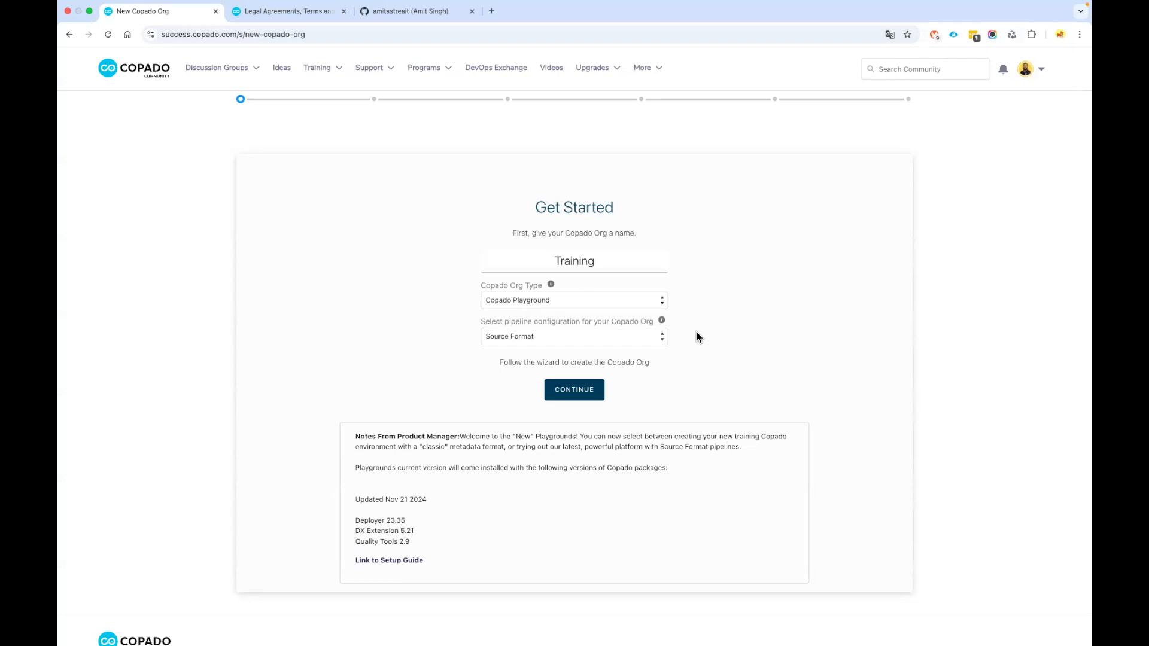
Review the pipeline configuration dropdown, leaving Source Format selected for the Training org
{"action": "left_click", "coordinate": [548, 339]}
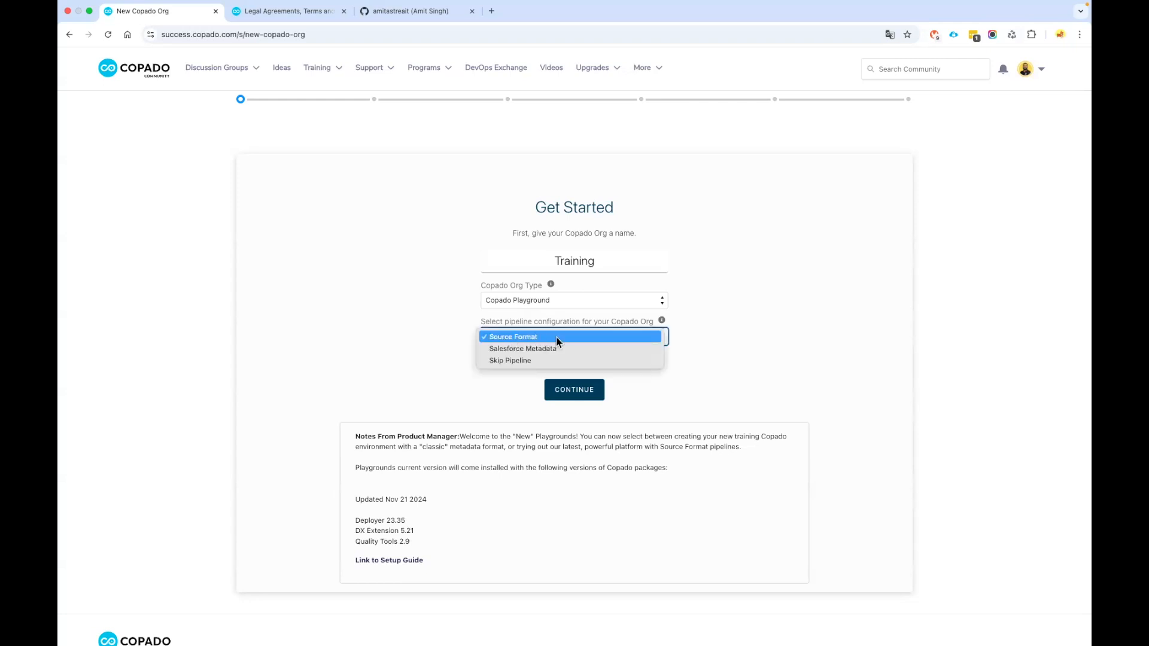
{"action": "left_click", "coordinate": [441, 333]}
{"action": "left_click", "coordinate": [542, 332]}
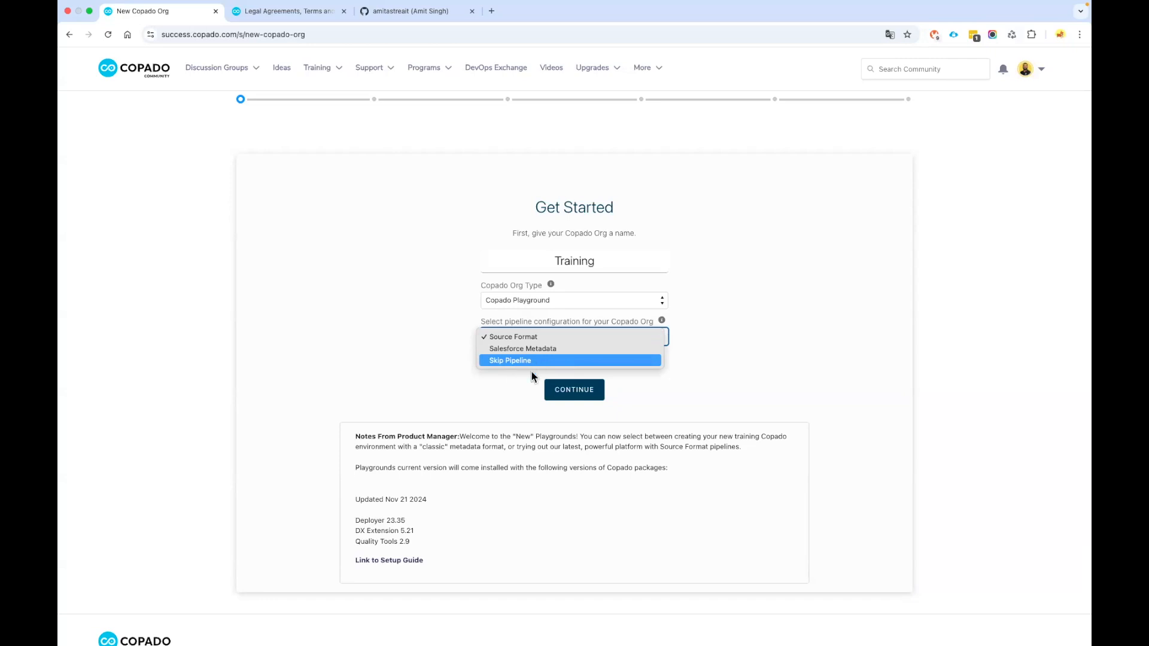
{"action": "left_click", "coordinate": [458, 339]}
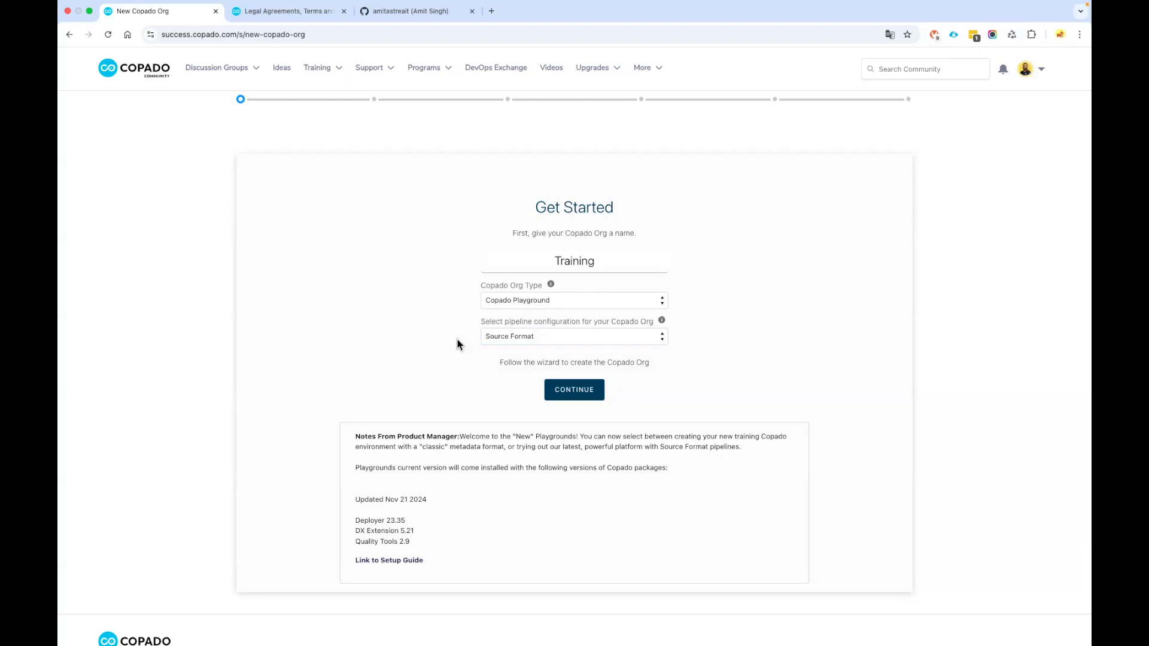
{"action": "left_click", "coordinate": [510, 339]}
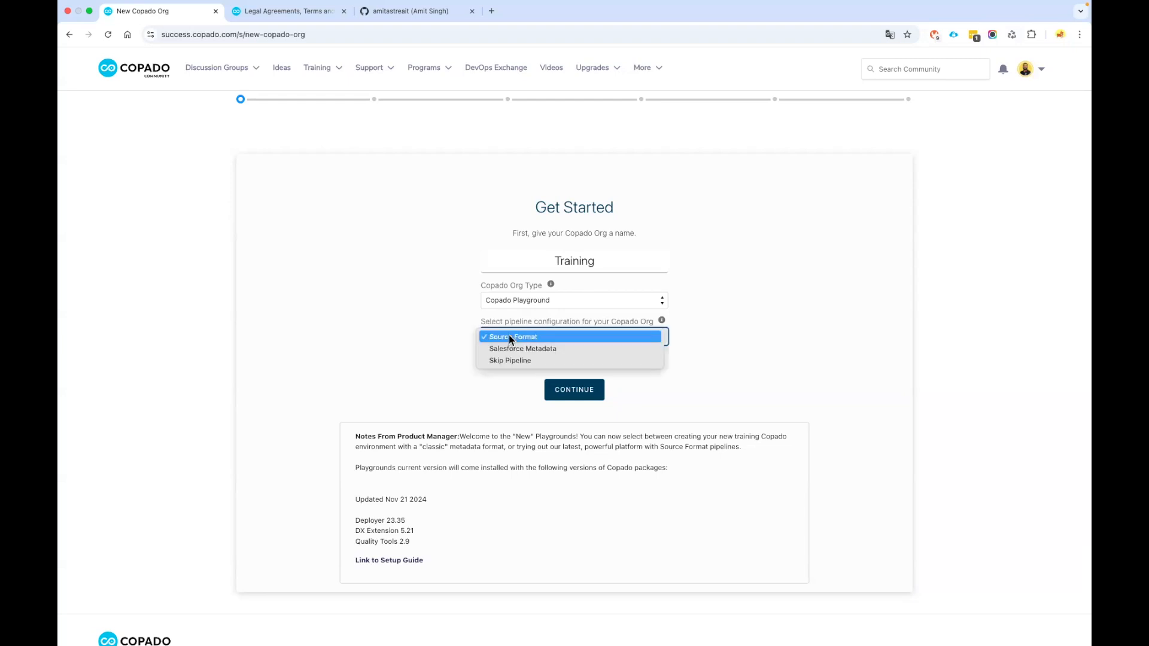
{"action": "left_click", "coordinate": [433, 329]}
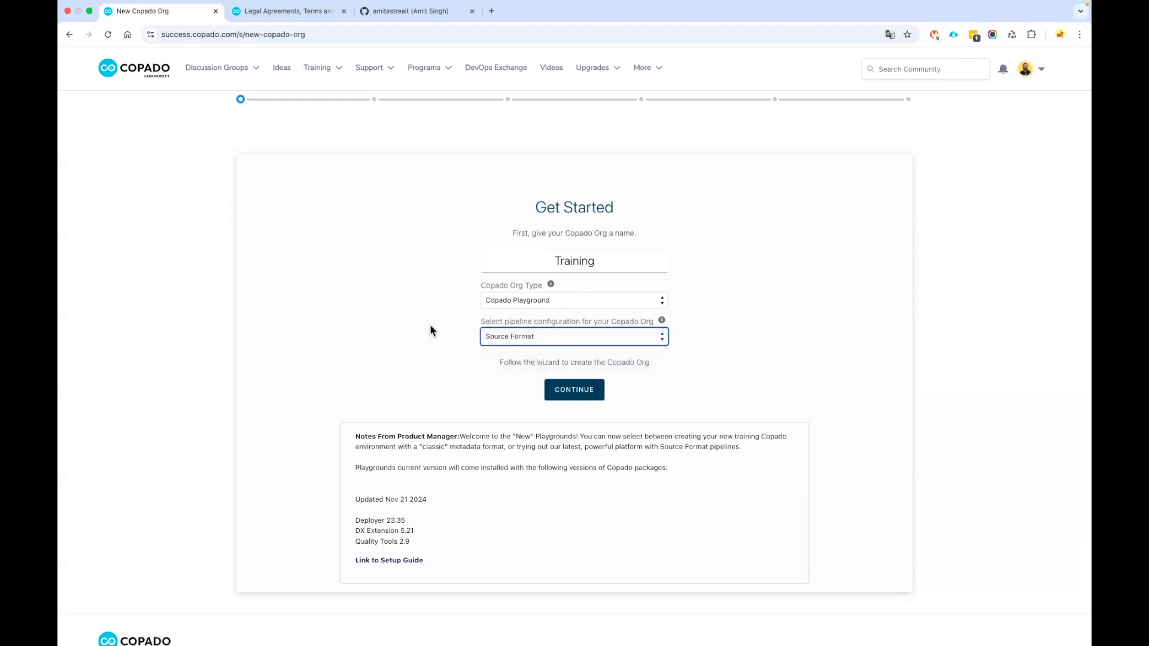
{"action": "left_click", "coordinate": [532, 336]}
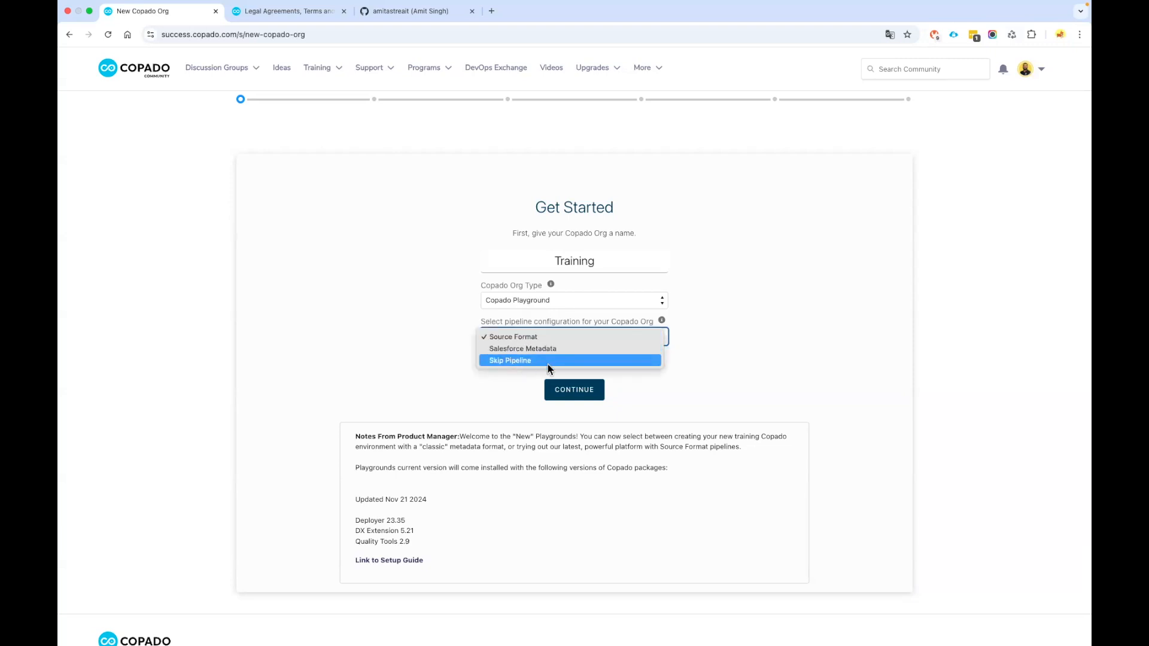
{"action": "left_click", "coordinate": [403, 308]}
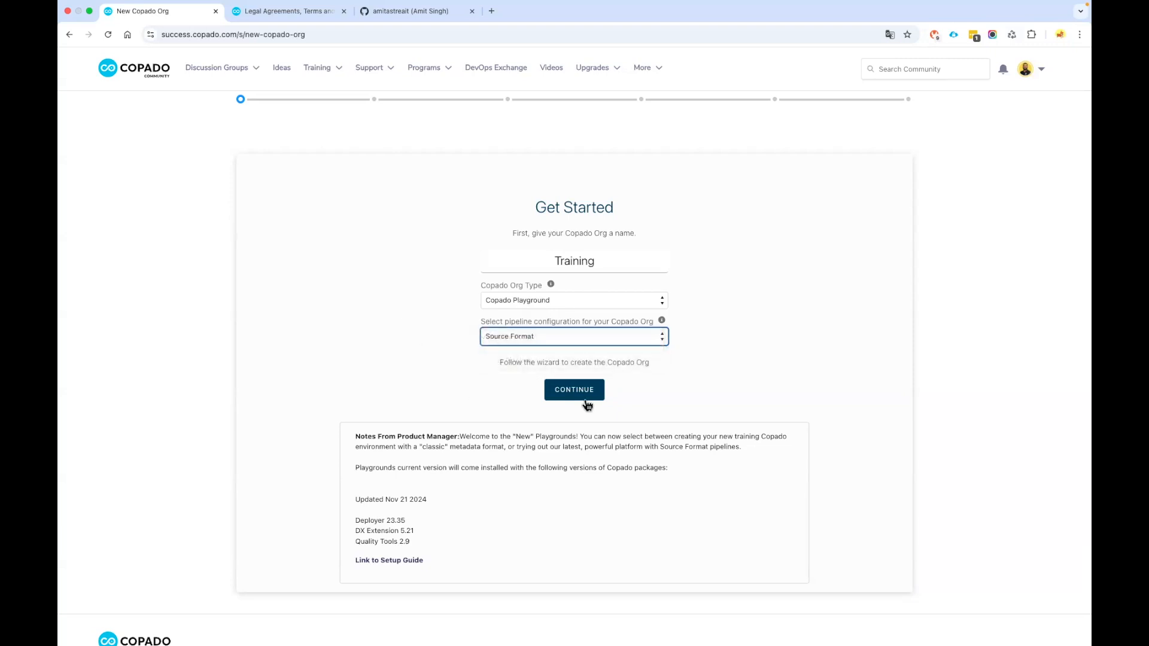
On the username step, append '.training' to the suggested username and submit it
{"action": "left_click", "coordinate": [587, 393]}
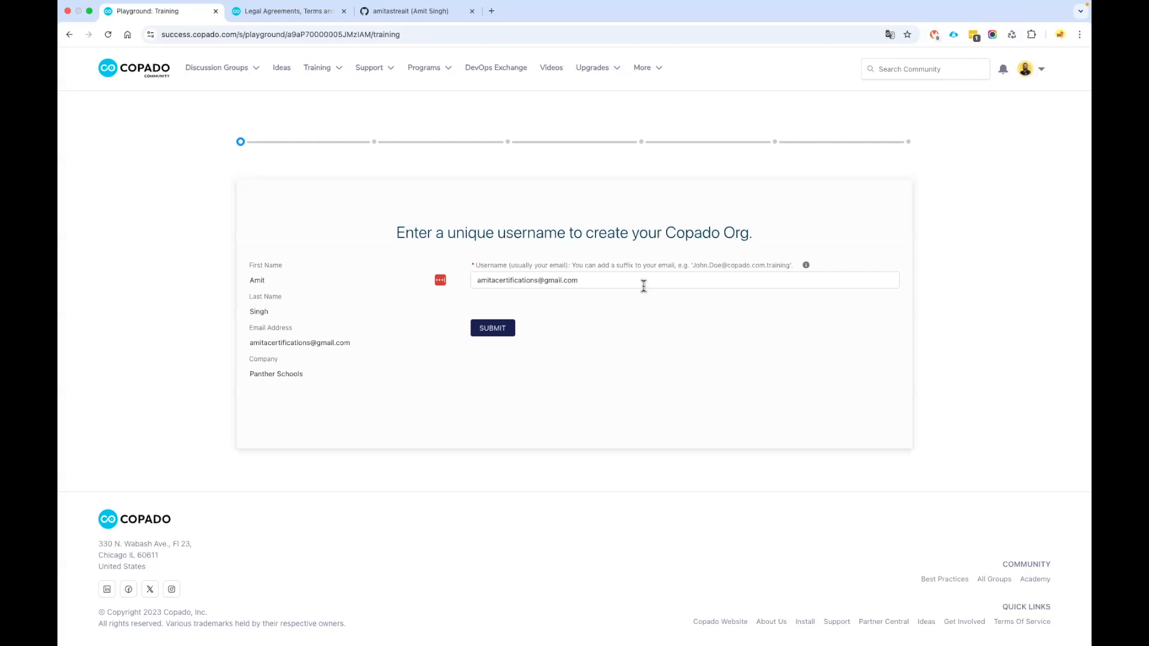
{"action": "left_click", "coordinate": [604, 281]}
{"action": "type", "text": ".training"}
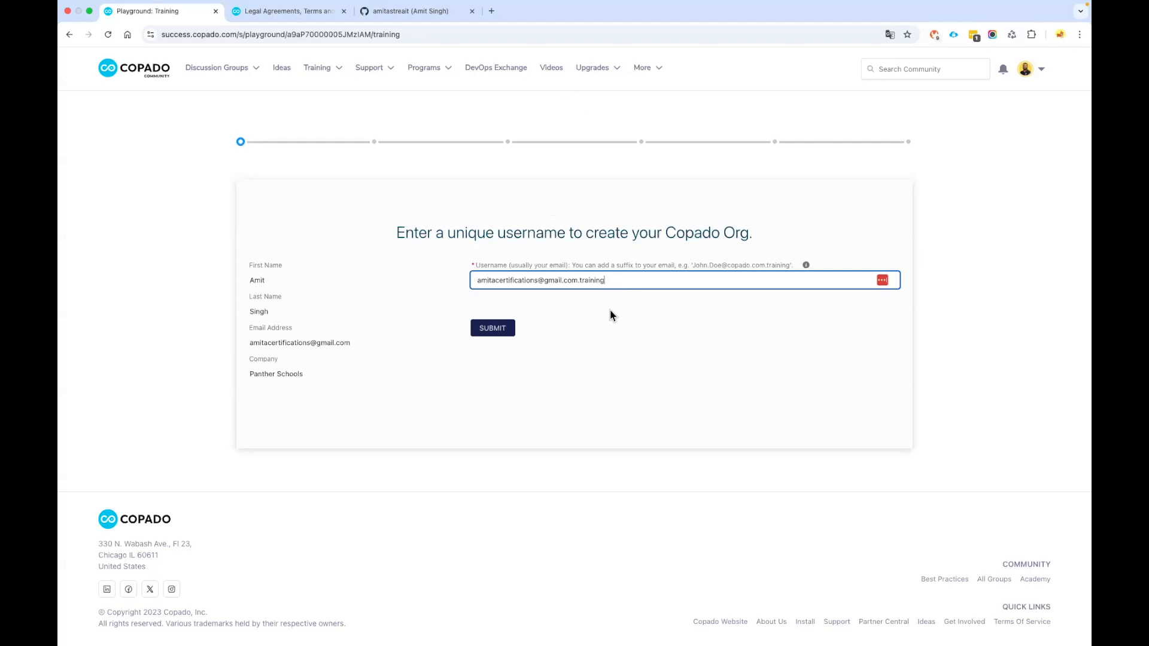
{"action": "left_click_drag", "start_coordinate": [579, 282], "coordinate": [623, 280]}
{"action": "left_click", "coordinate": [648, 316]}
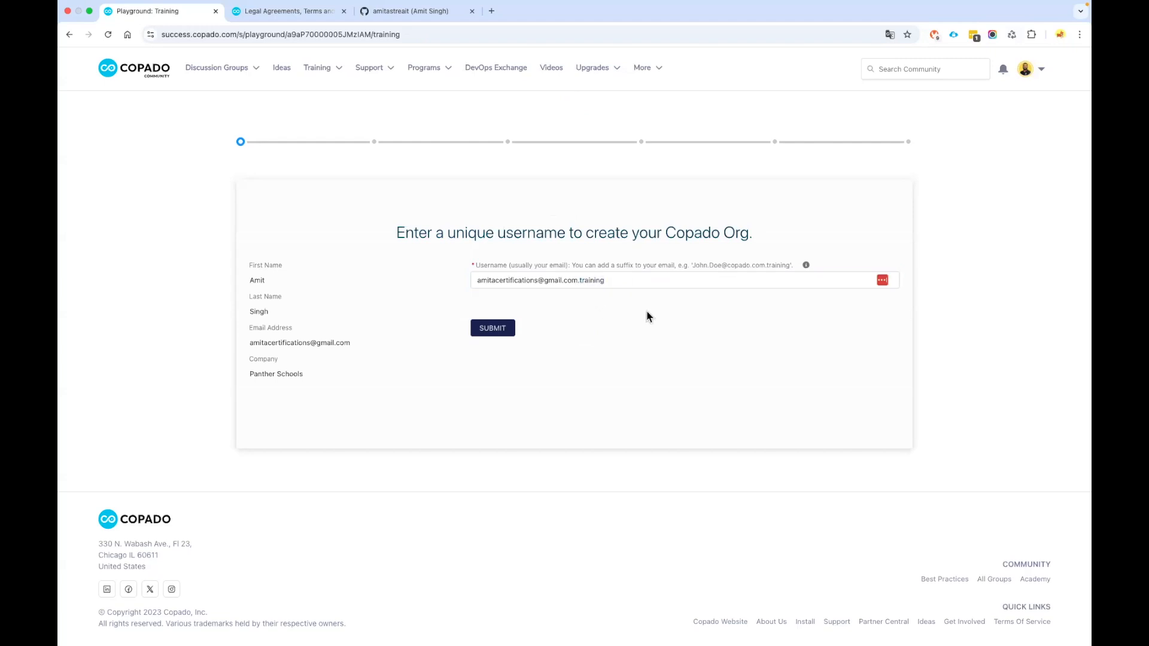
{"action": "left_click", "coordinate": [580, 281]}
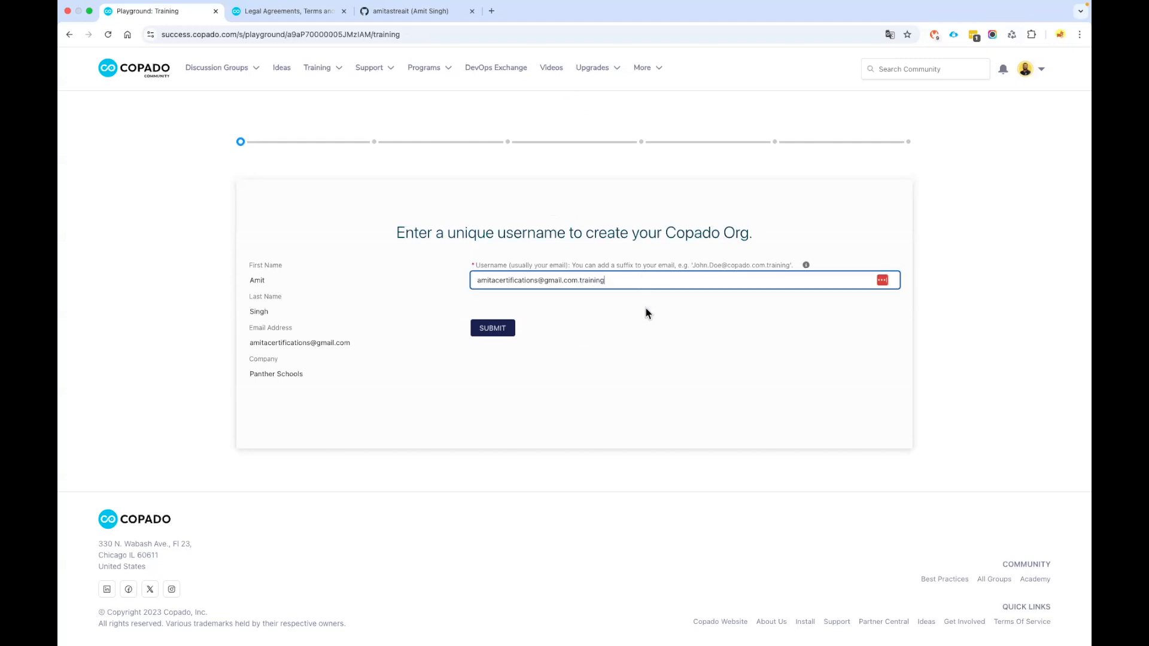
{"action": "left_click", "coordinate": [492, 328]}
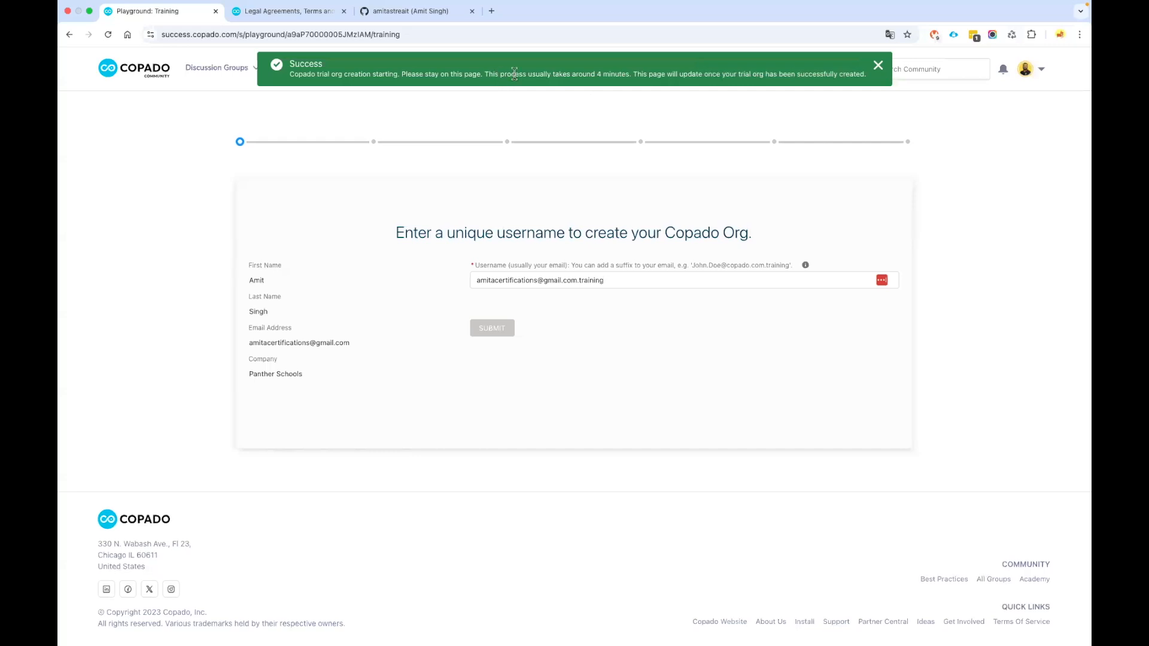
Wait through the roughly 4-minute creation until 'Your Copado Trial Org has been created' appears
{"action": "left_click_drag", "start_coordinate": [597, 74], "coordinate": [834, 74]}
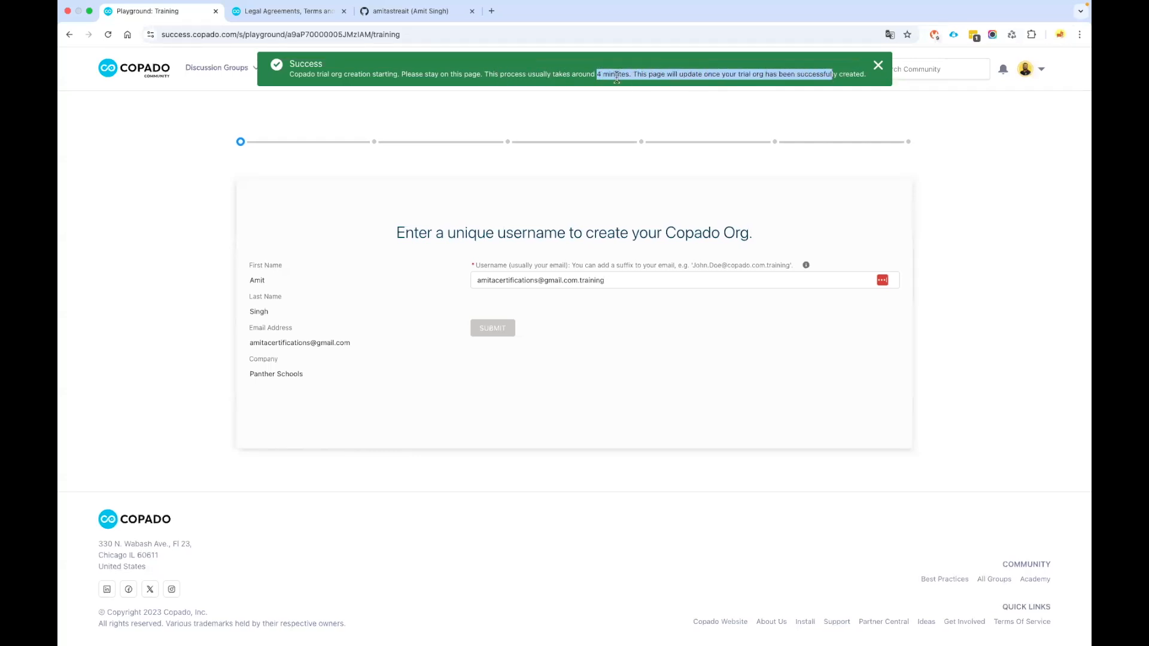
{"action": "left_click", "coordinate": [581, 85]}
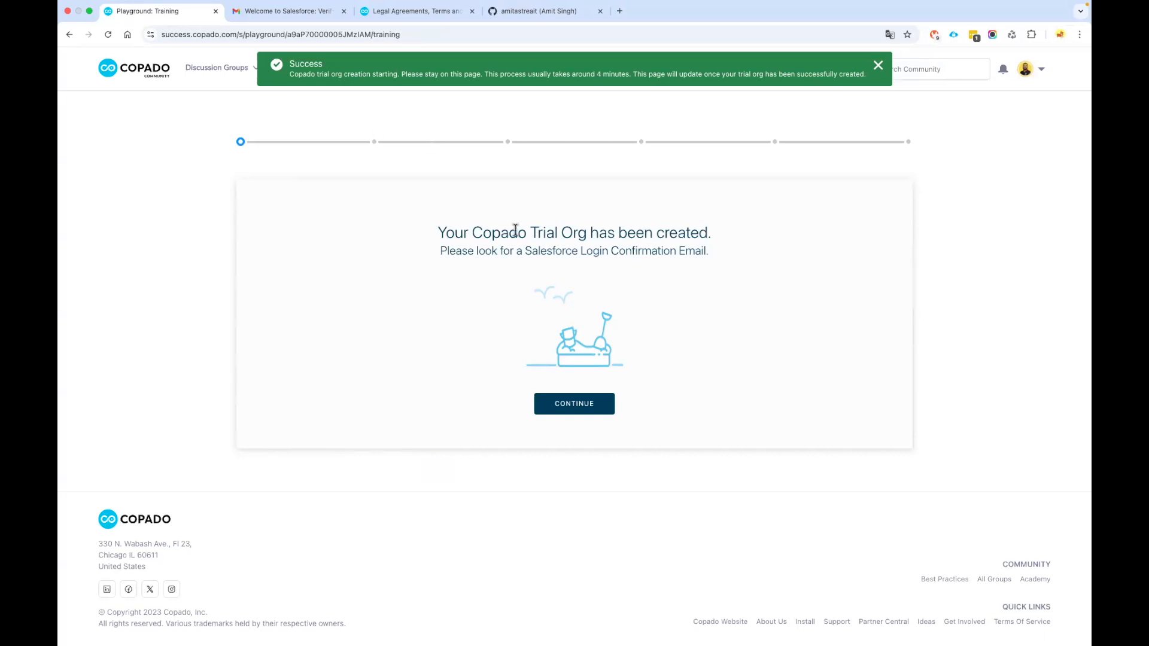
{"action": "left_click_drag", "start_coordinate": [438, 232], "coordinate": [722, 256]}
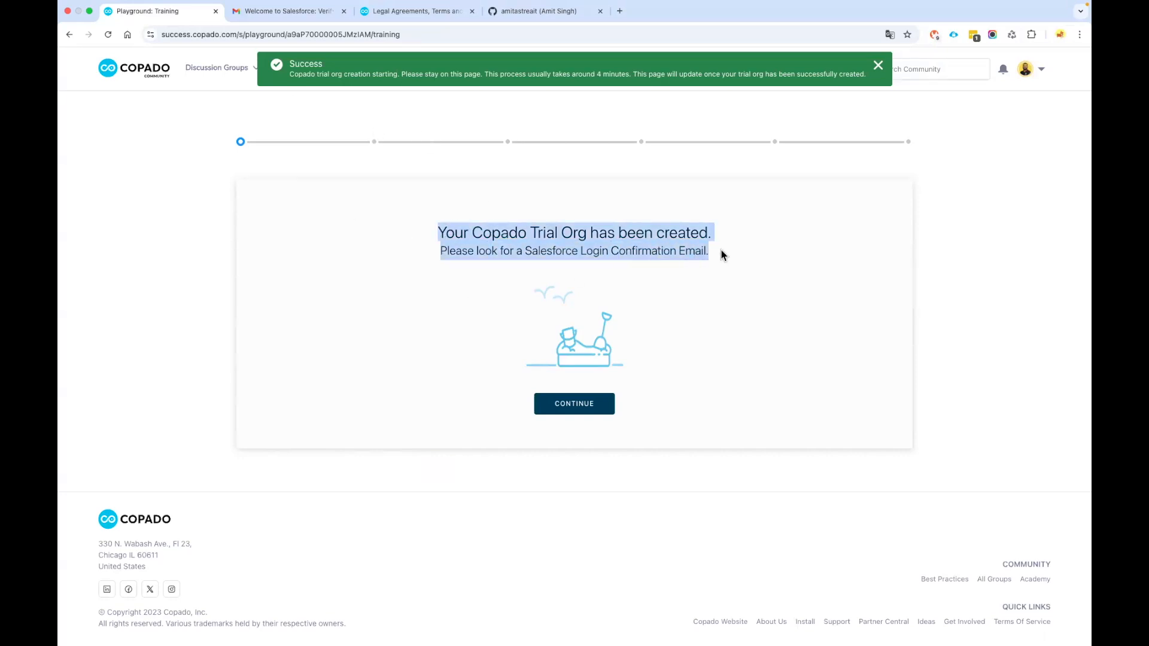
{"action": "left_click", "coordinate": [720, 250]}
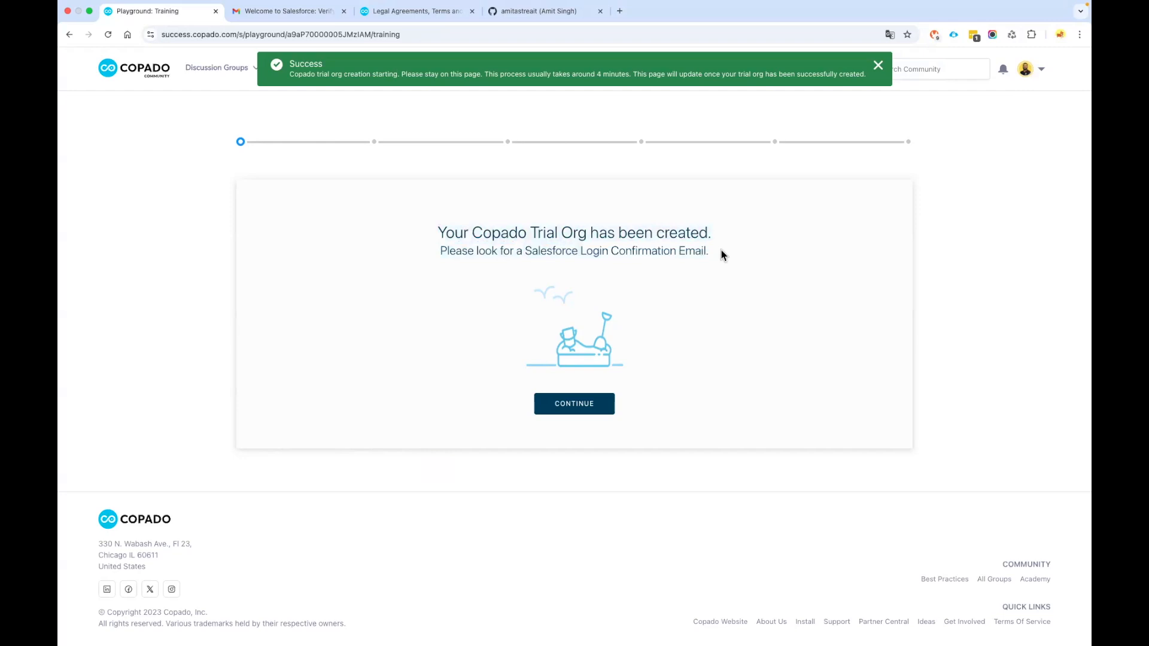
{"action": "left_click_drag", "start_coordinate": [436, 231], "coordinate": [741, 263]}
{"action": "left_click", "coordinate": [736, 248]}
In Gmail's Salesforce welcome email, copy the username and click Verify Account
{"action": "left_click", "coordinate": [286, 13]}
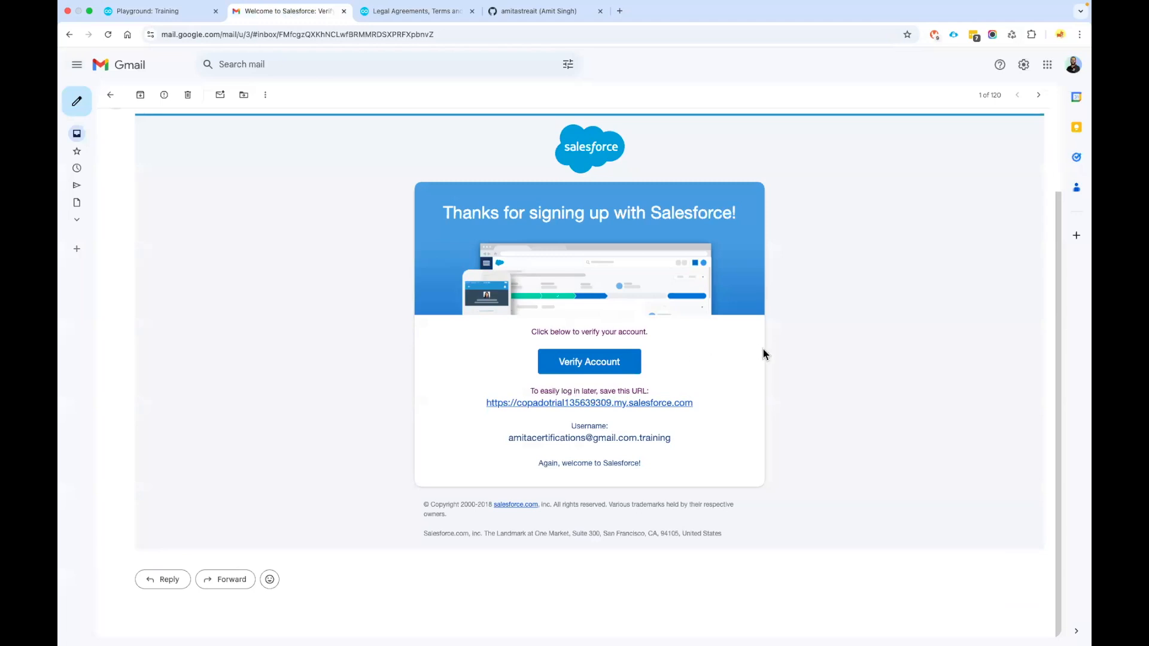
{"action": "left_click_drag", "start_coordinate": [674, 446], "coordinate": [508, 441]}
{"action": "right_click", "coordinate": [520, 441]}
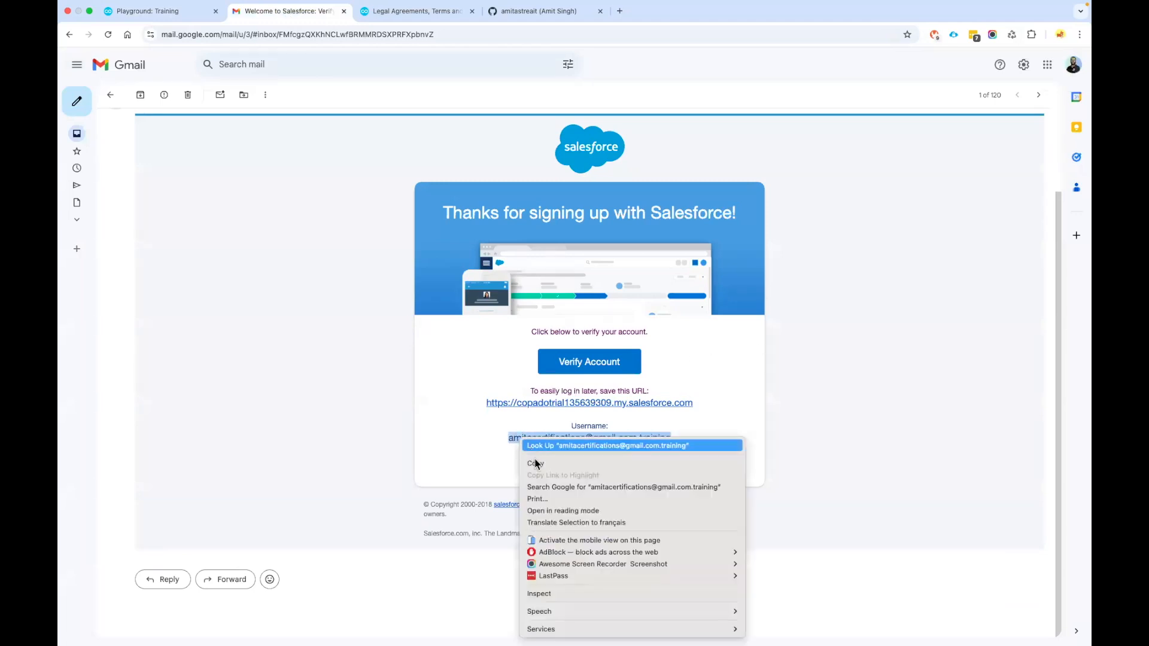
{"action": "left_click", "coordinate": [536, 464]}
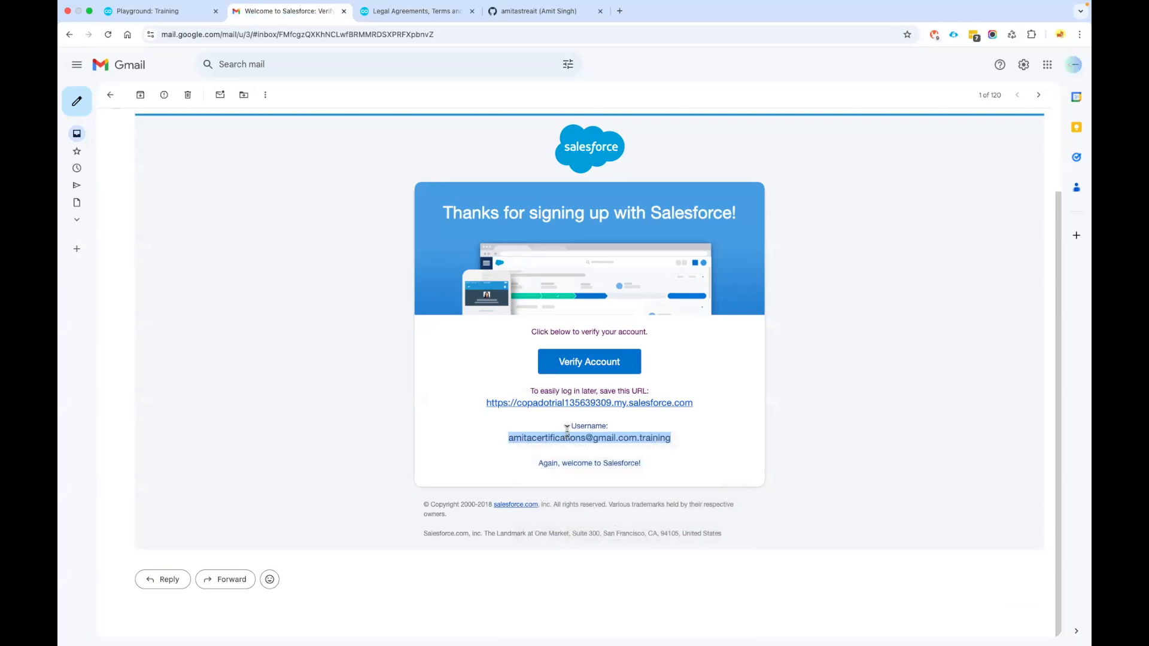
{"action": "left_click", "coordinate": [587, 366]}
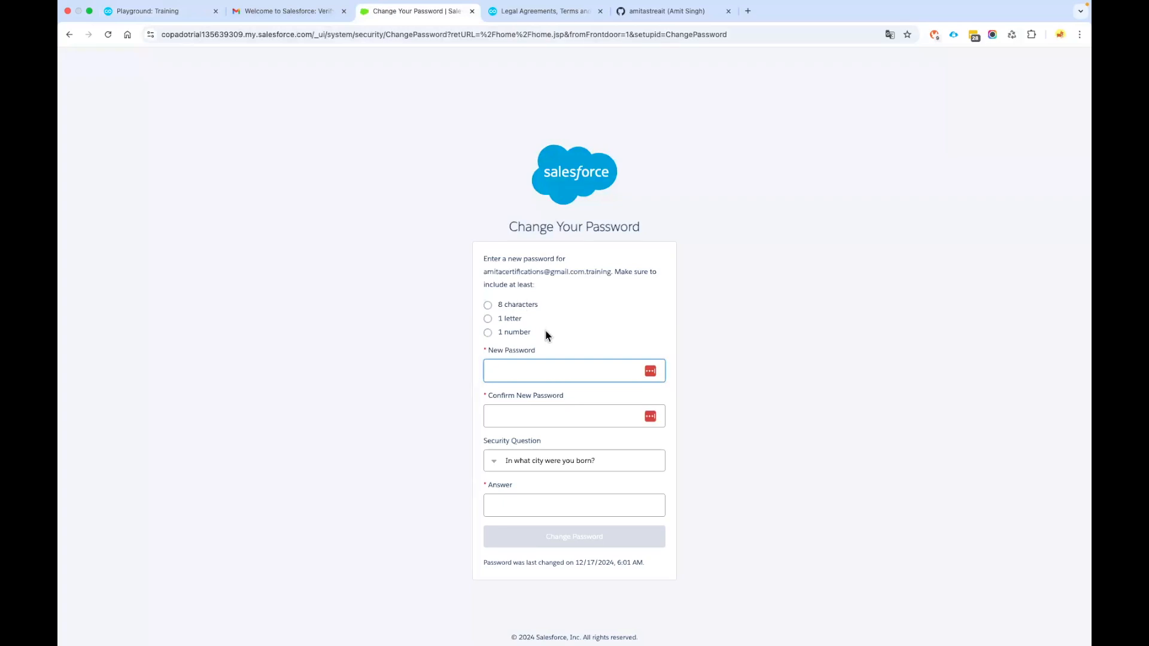
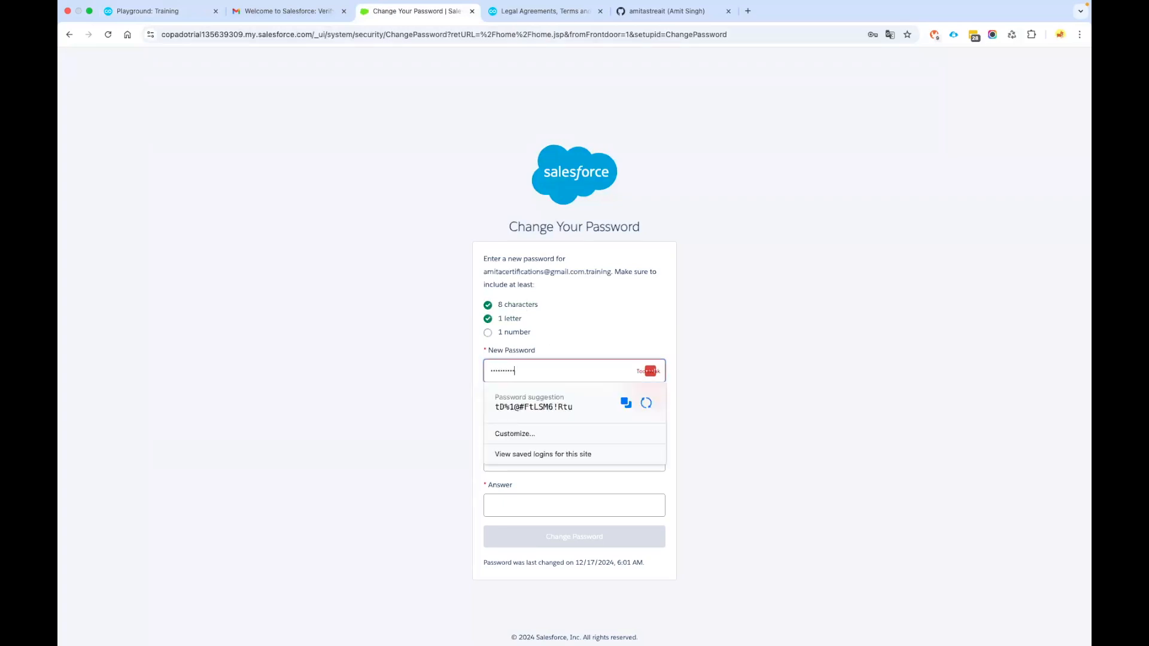
Enter and confirm a new password, fill in a security question answer, and click Change Password
{"action": "key", "text": "Tab"}
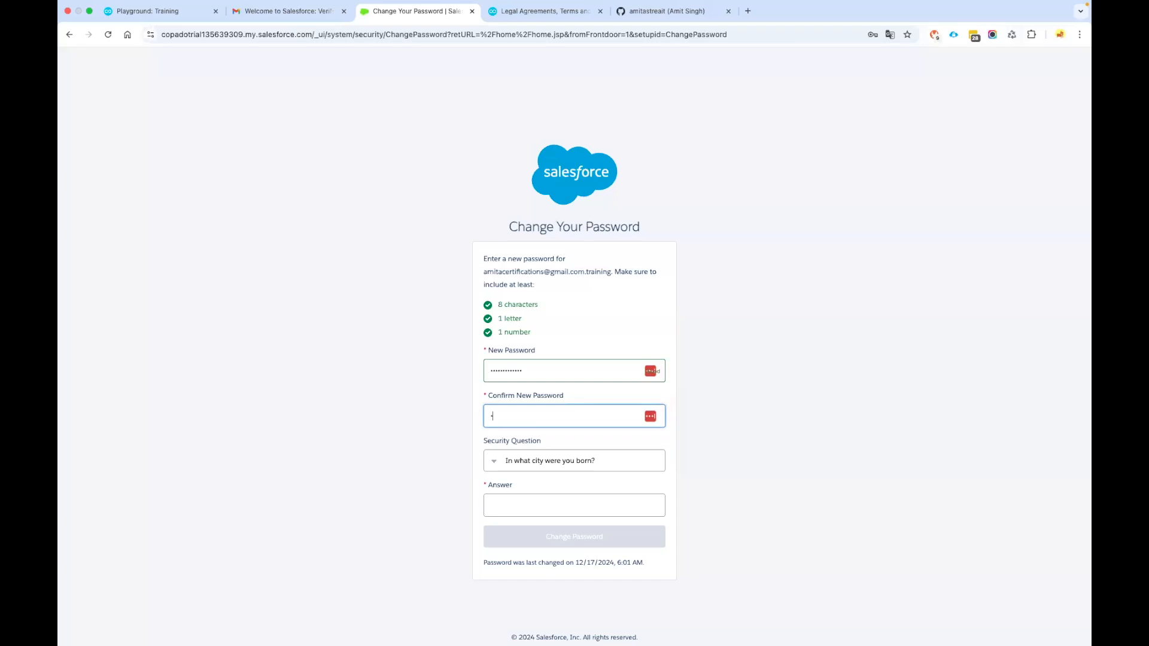
{"action": "key", "text": "Tab"}
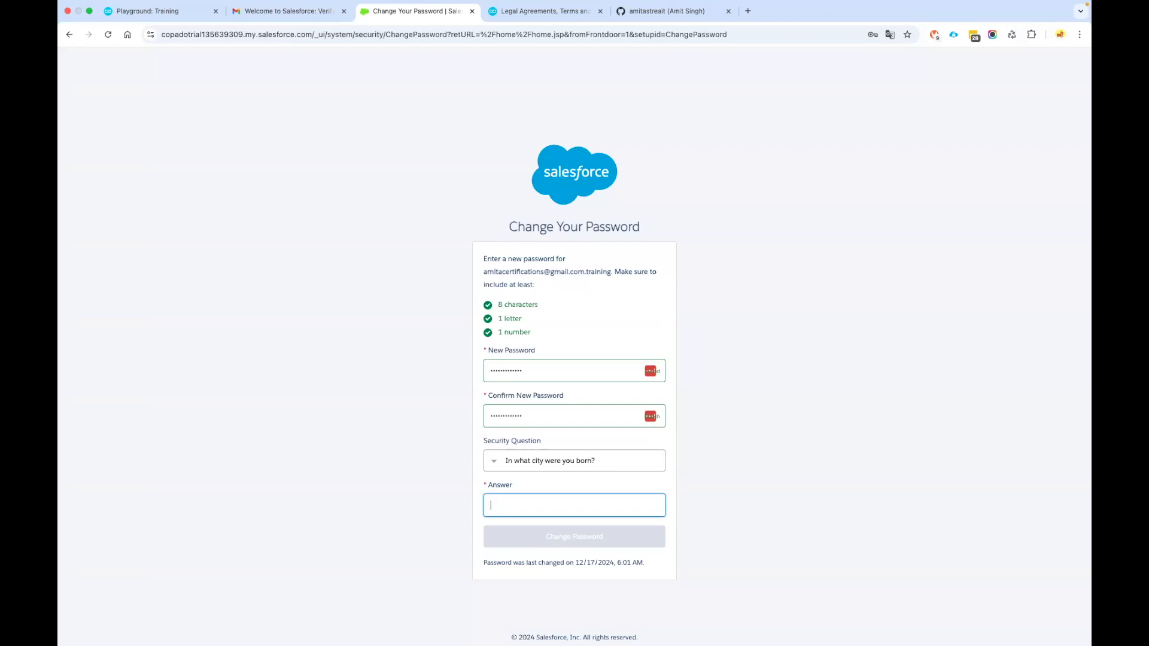
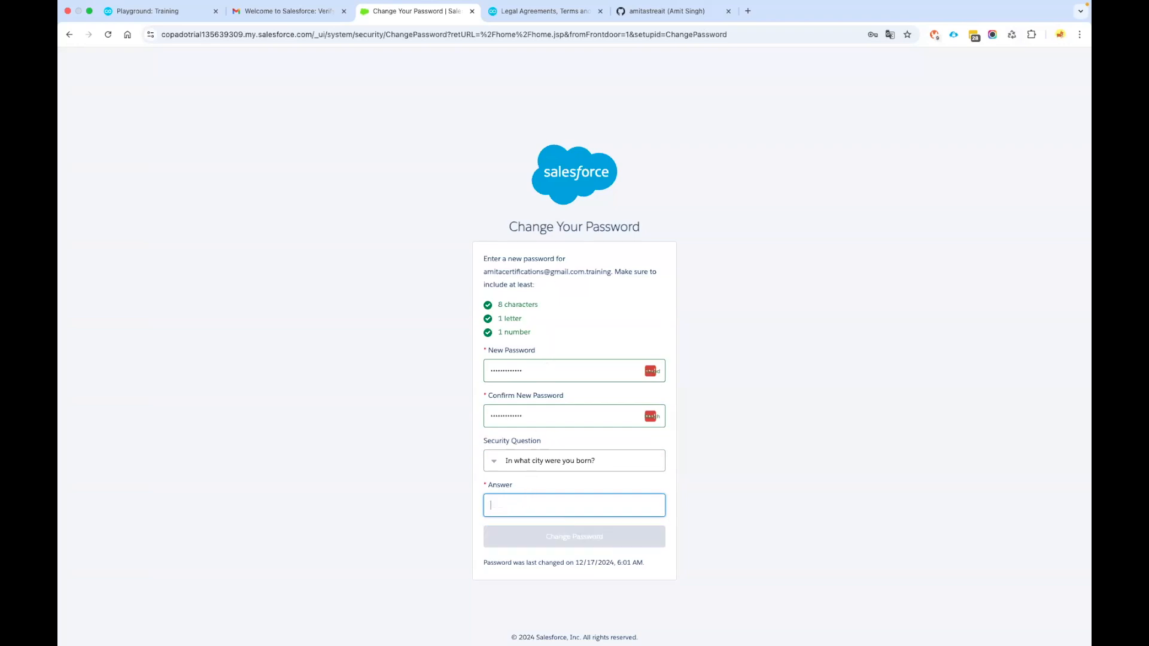
{"action": "left_click", "coordinate": [412, 503]}
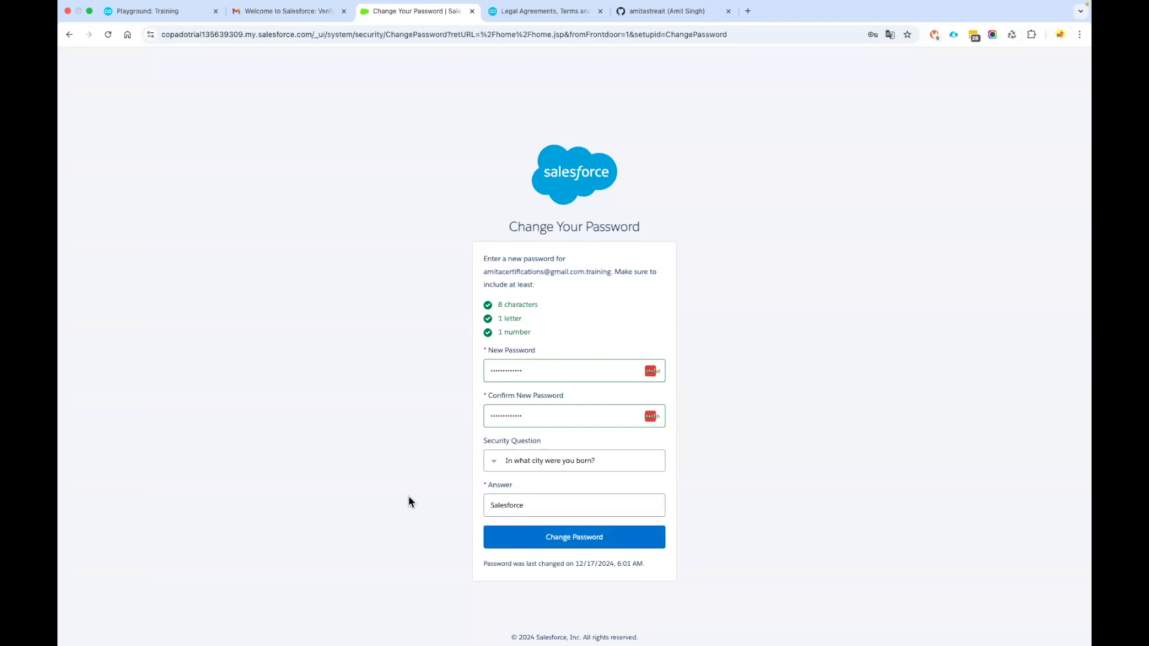
{"action": "left_click", "coordinate": [579, 541]}
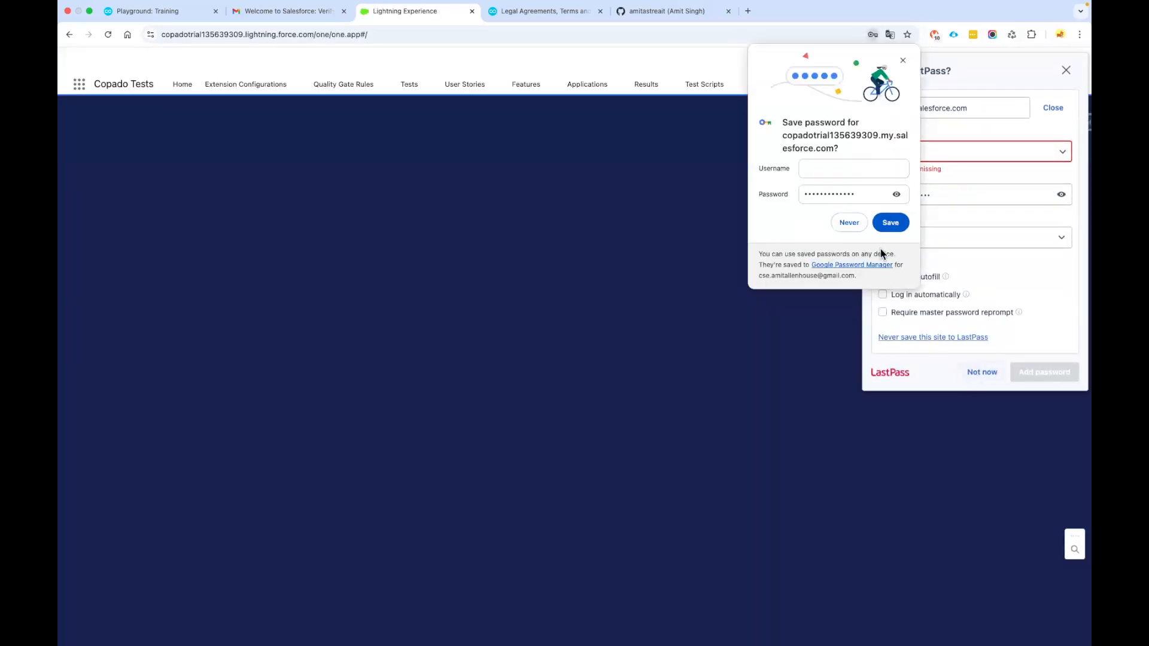
Dismiss the save-password, LastPass and notification prompts, then return to the Playground: Training tab
{"action": "left_click", "coordinate": [848, 224]}
{"action": "left_click", "coordinate": [979, 373]}
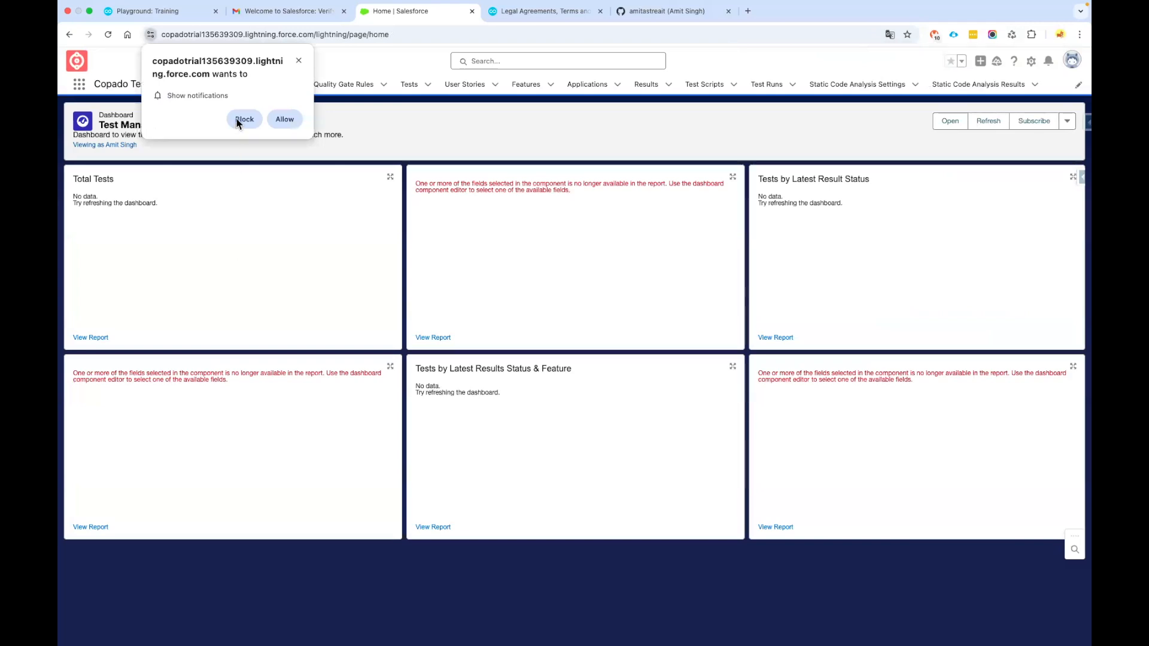
{"action": "left_click", "coordinate": [237, 118]}
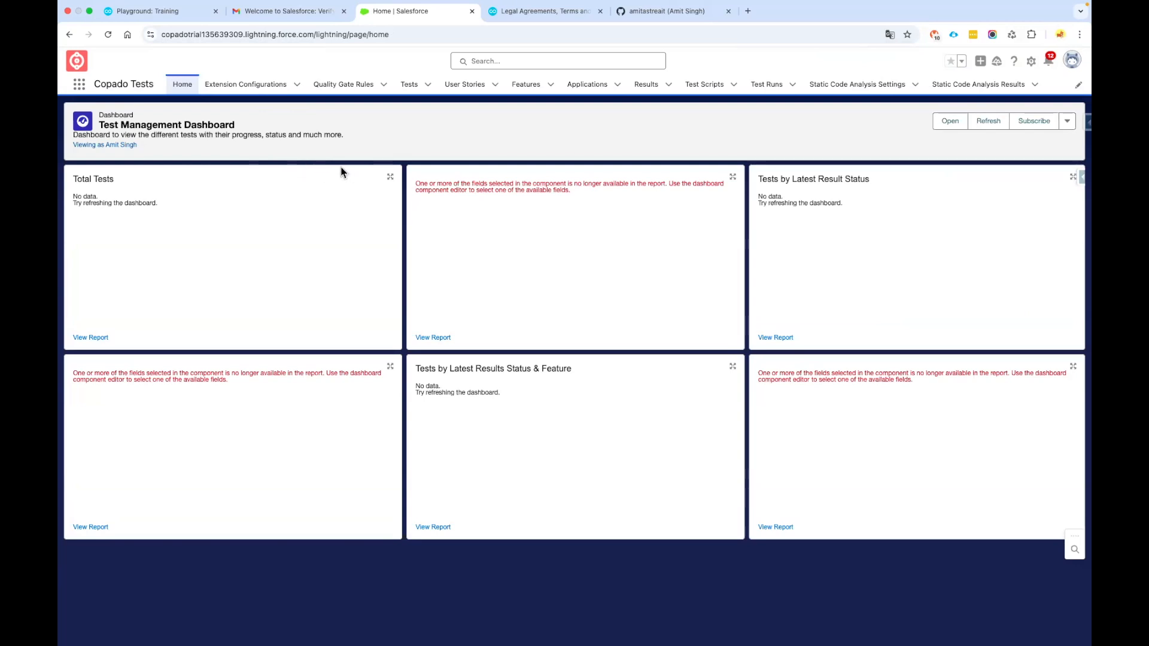
{"action": "left_click", "coordinate": [156, 13]}
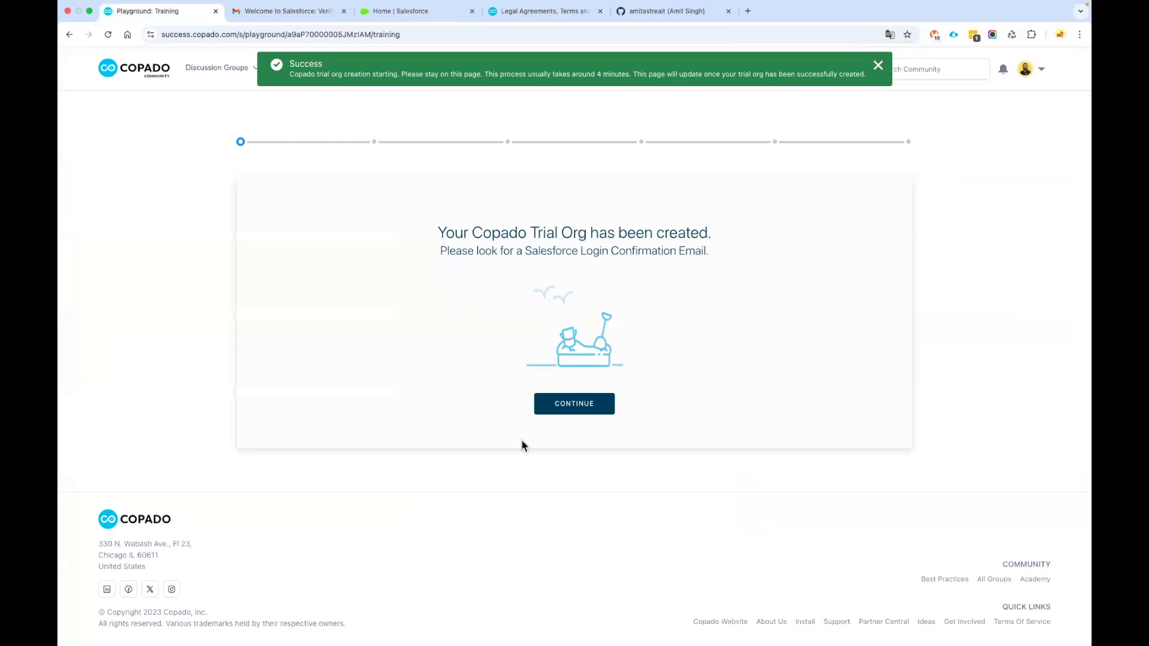
Continue past the Trial Org created card and start the Salesforce login for the trial org
{"action": "left_click", "coordinate": [559, 408]}
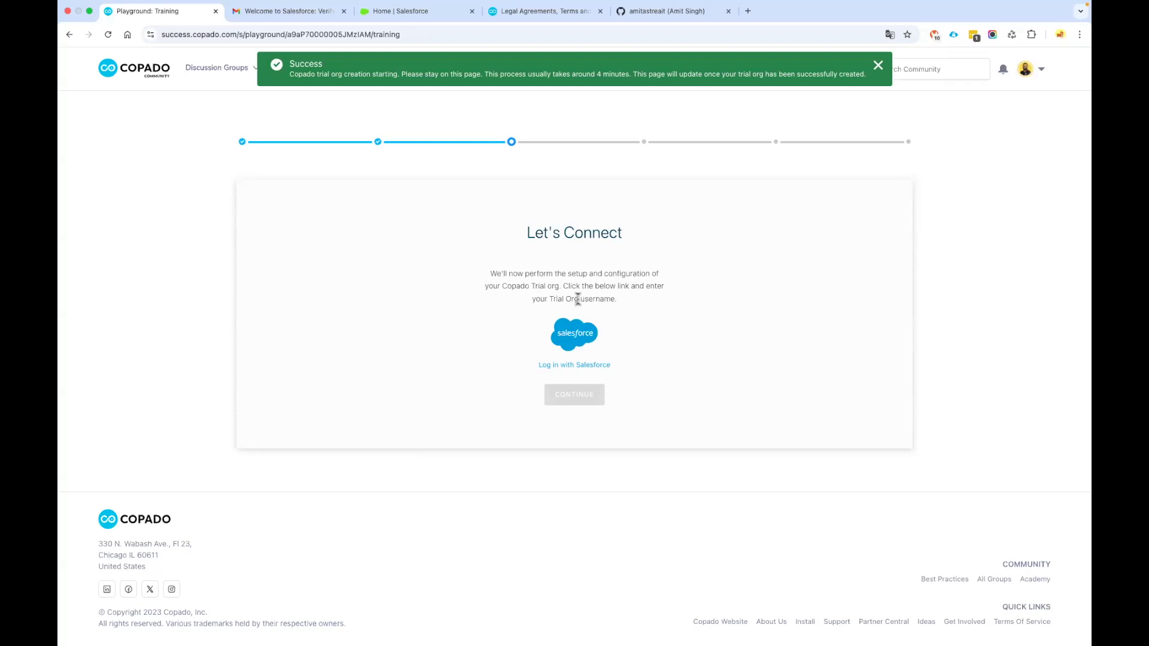
{"action": "left_click", "coordinate": [576, 341]}
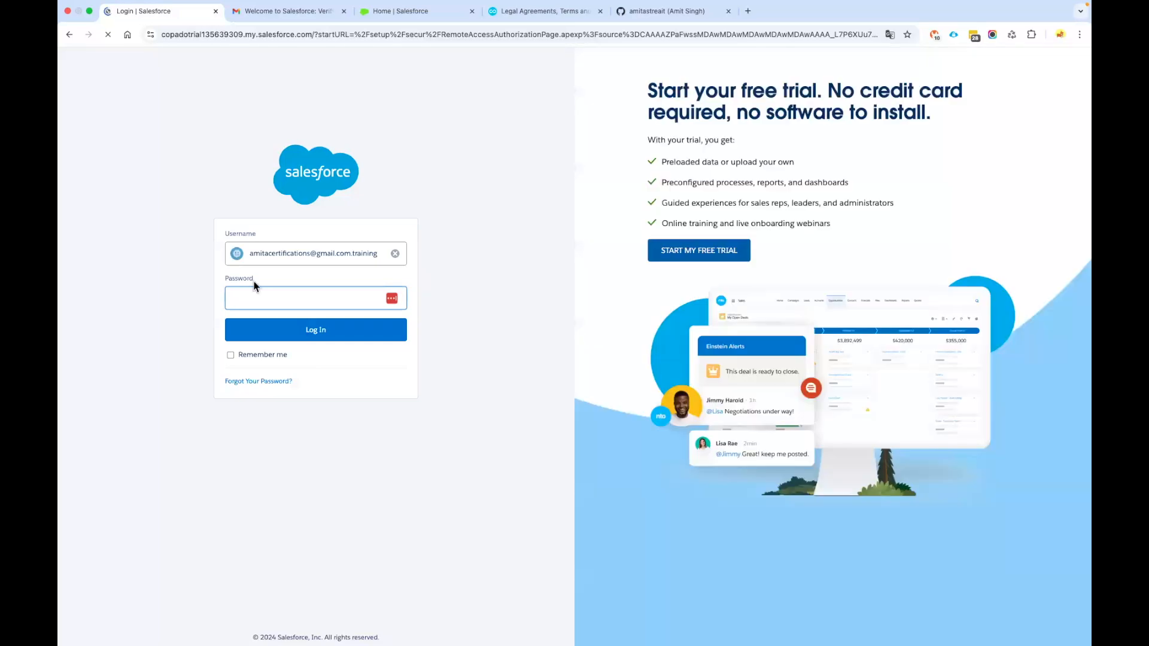
Log in to the trial org with the account password and allow Copado DevOps access
{"action": "type", "text": "•••••••••••••"}
{"action": "key", "text": "Return"}
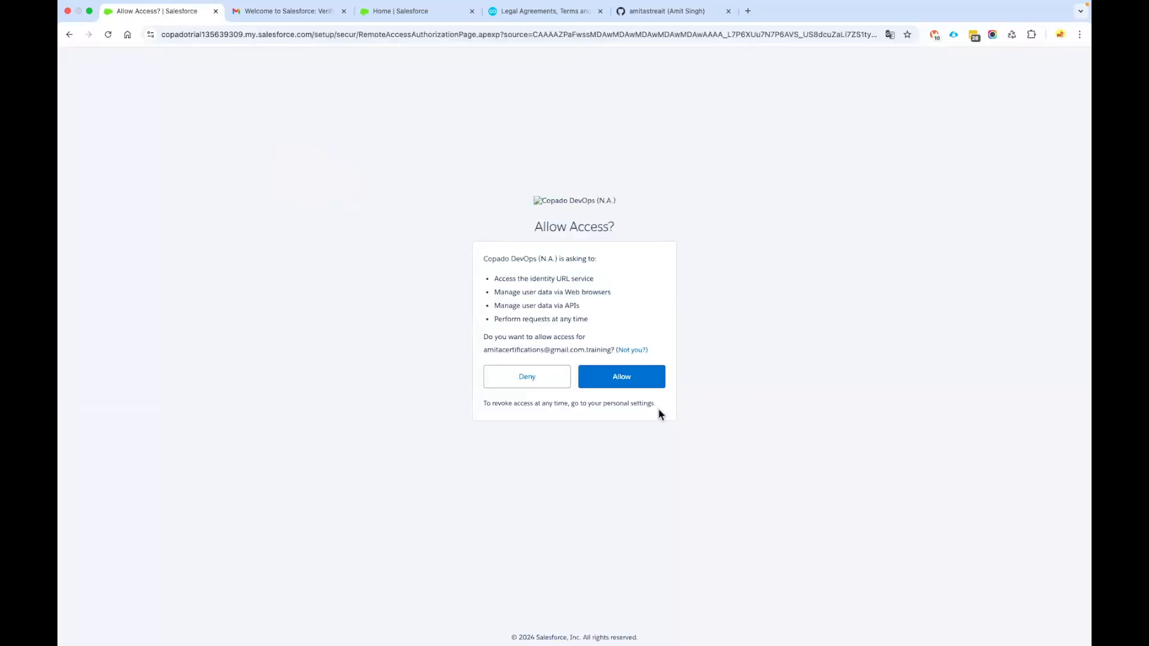
{"action": "left_click", "coordinate": [644, 384]}
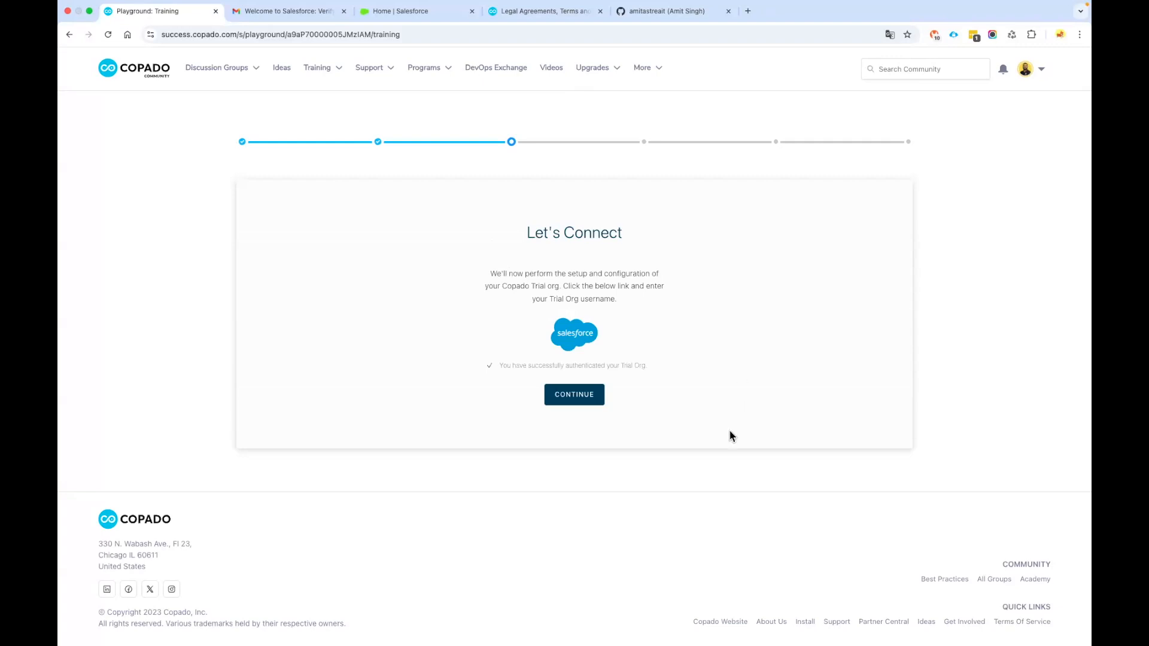
Continue to the GitHub connection step and read through its instructions
{"action": "left_click", "coordinate": [583, 400]}
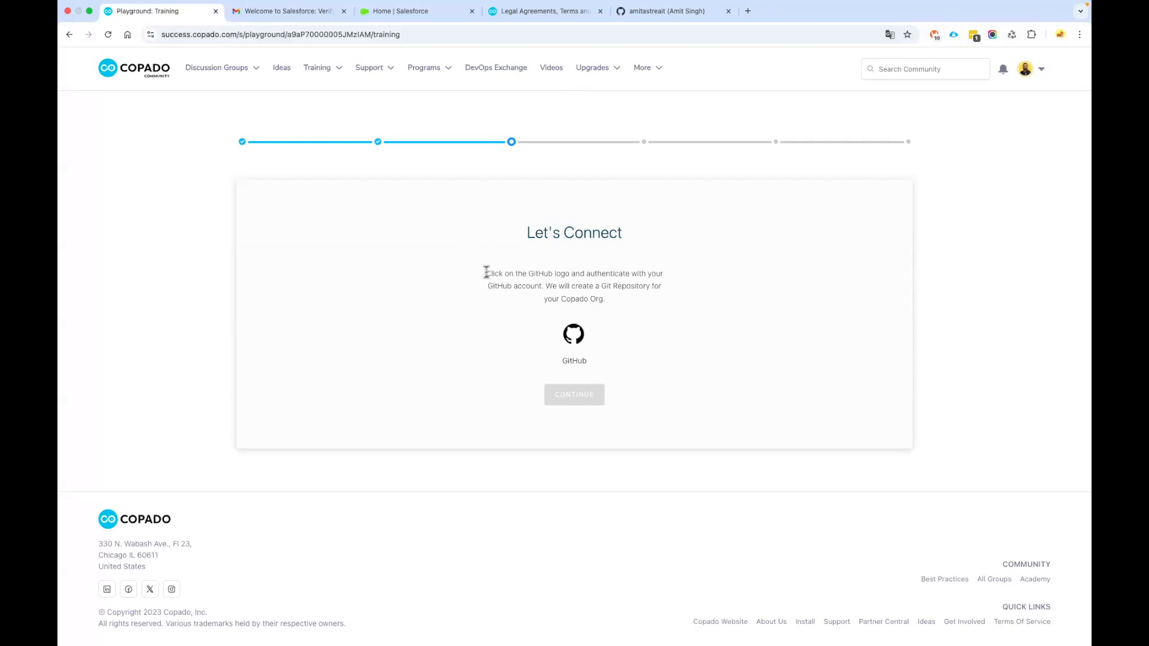
{"action": "left_click_drag", "start_coordinate": [485, 273], "coordinate": [663, 275]}
{"action": "left_click_drag", "start_coordinate": [716, 319], "coordinate": [687, 273]}
{"action": "left_click", "coordinate": [668, 277]}
Sign in with GitHub and authorize the CopadoSolutions app for Copado 1 Orgs
{"action": "left_click", "coordinate": [576, 336]}
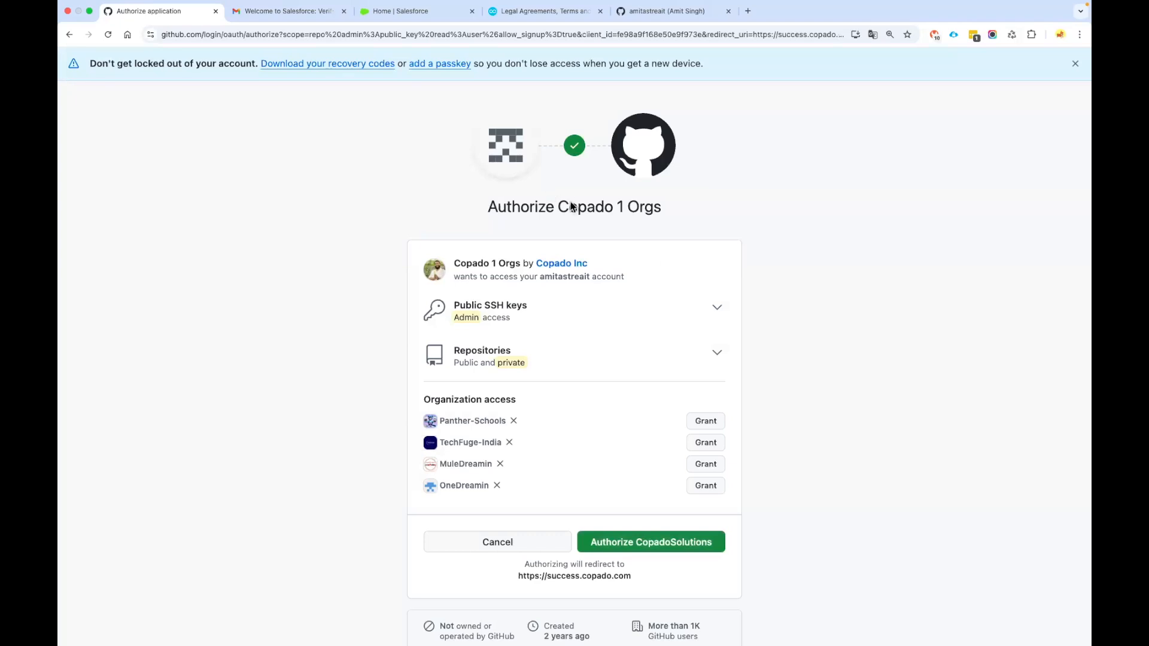
{"action": "scroll", "coordinate": [572, 207], "scroll_direction": "down", "scroll_amount": 3}
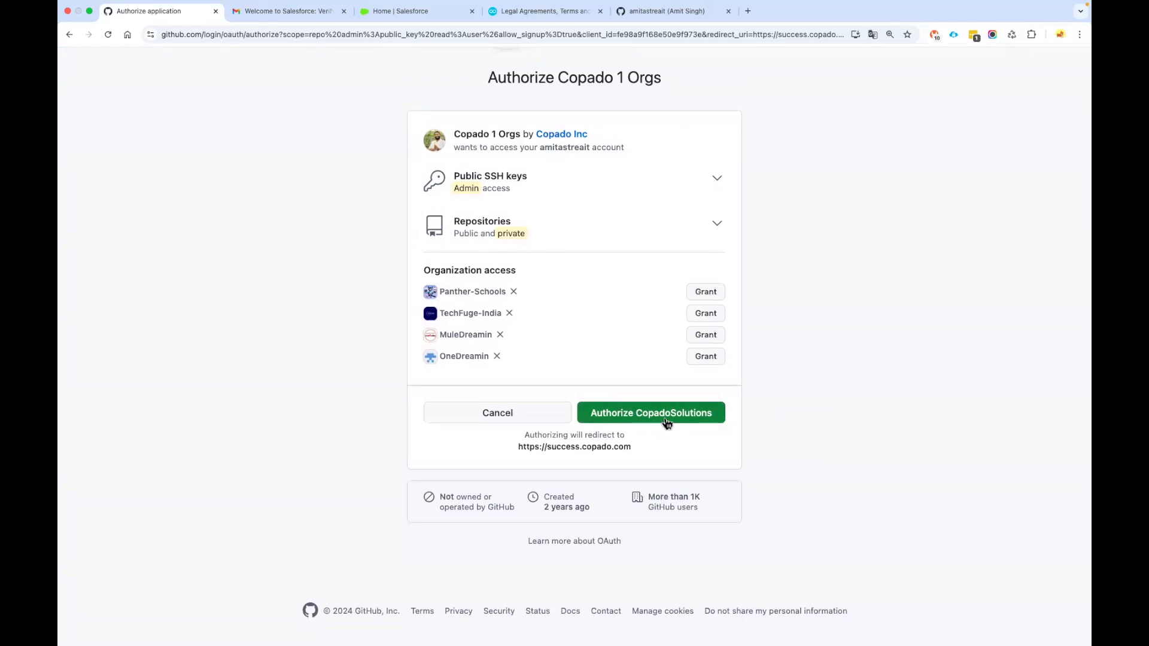
{"action": "left_click", "coordinate": [678, 419]}
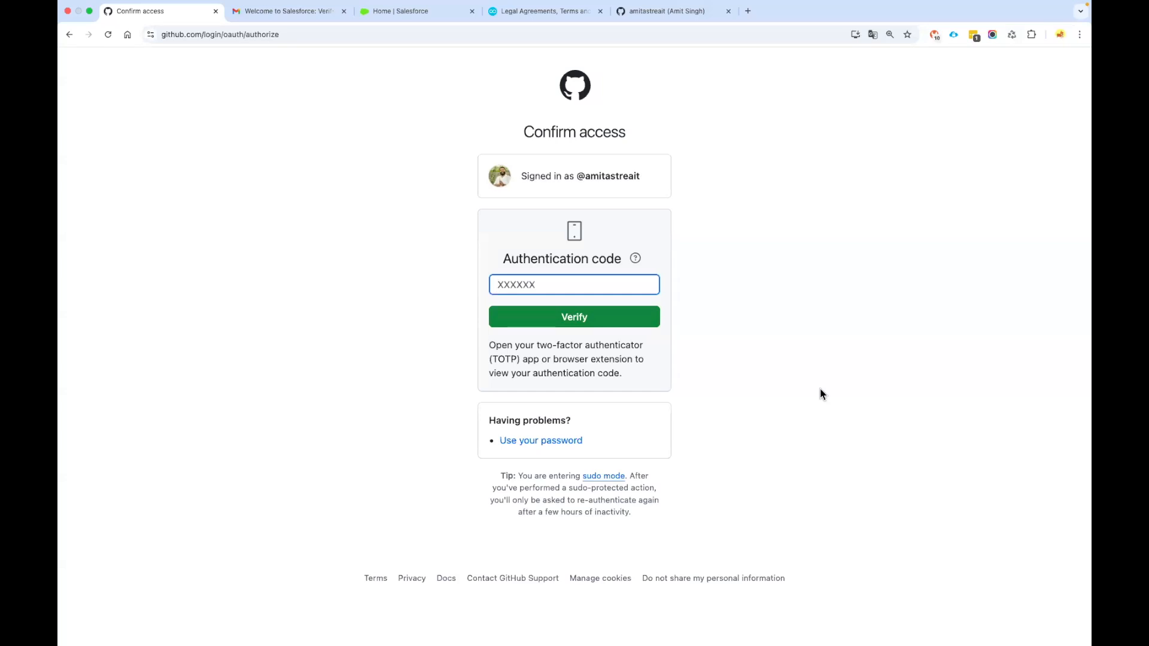
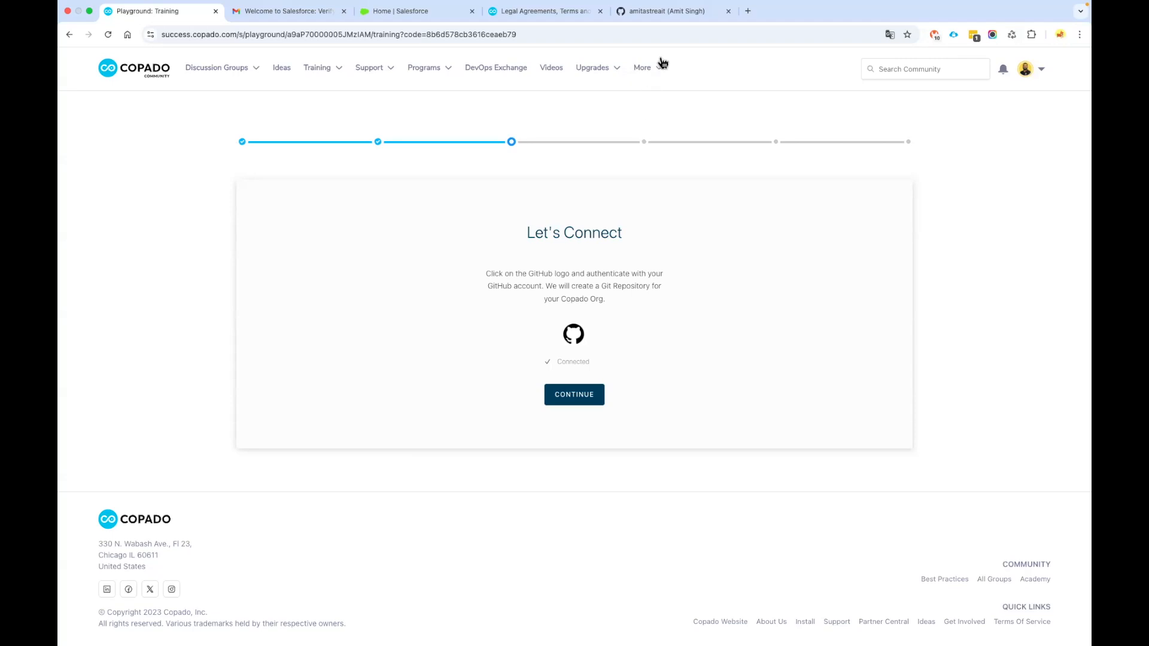
Open the GitHub account's SSH and GPG keys settings
{"action": "left_click", "coordinate": [658, 18]}
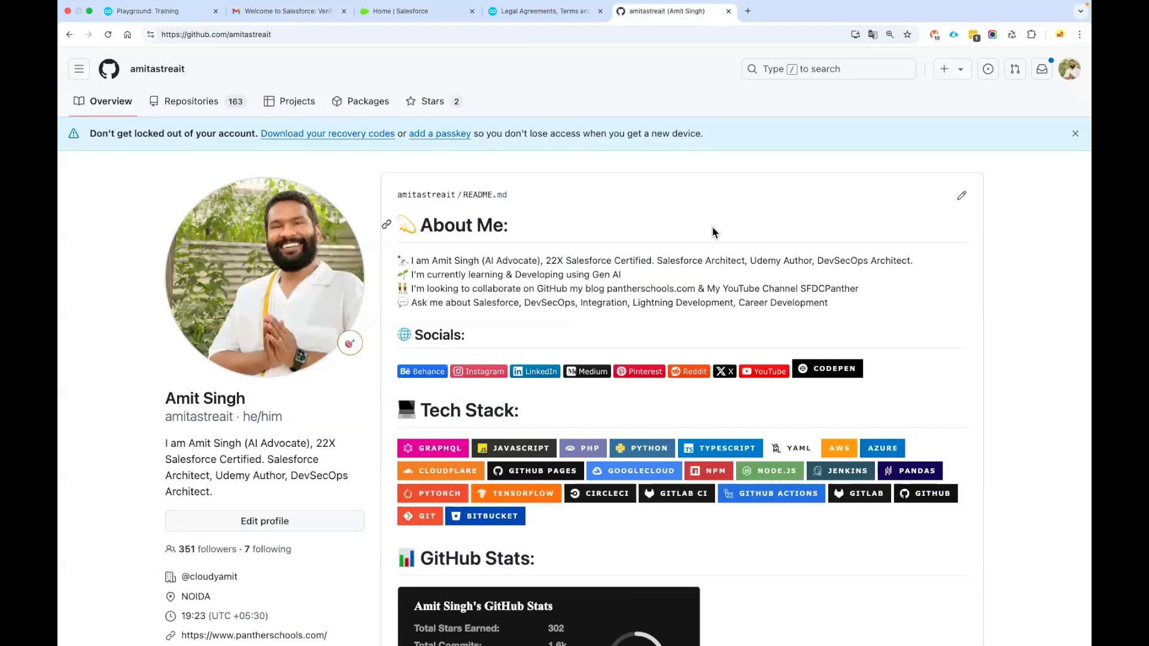
{"action": "left_click", "coordinate": [1081, 69]}
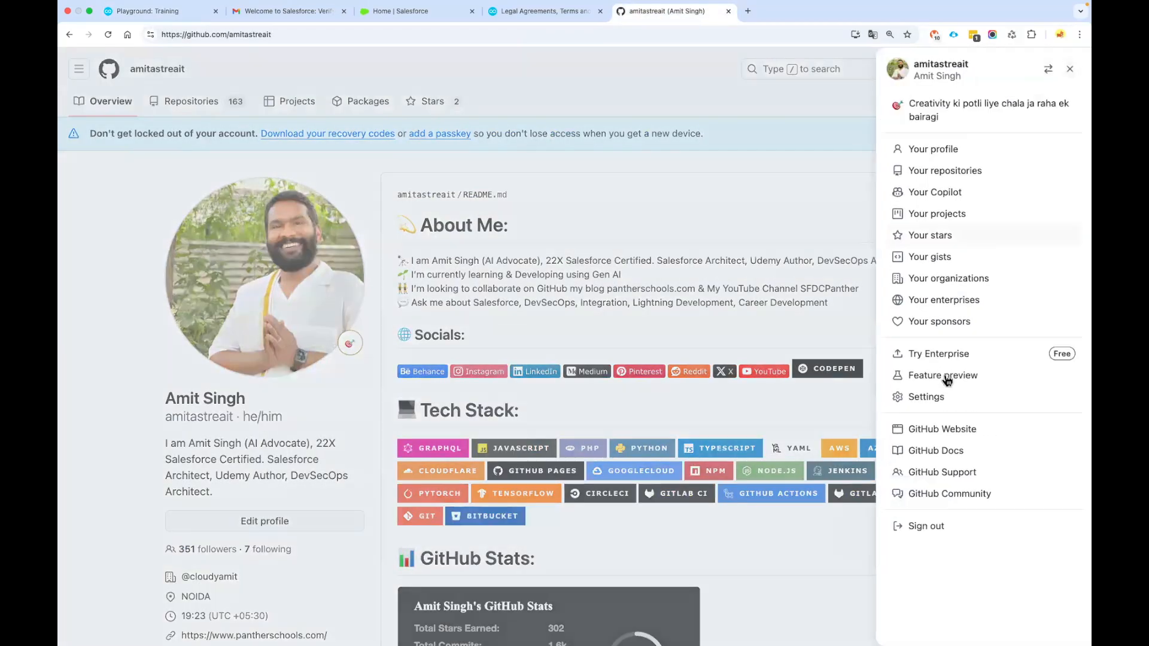
{"action": "left_click", "coordinate": [944, 398]}
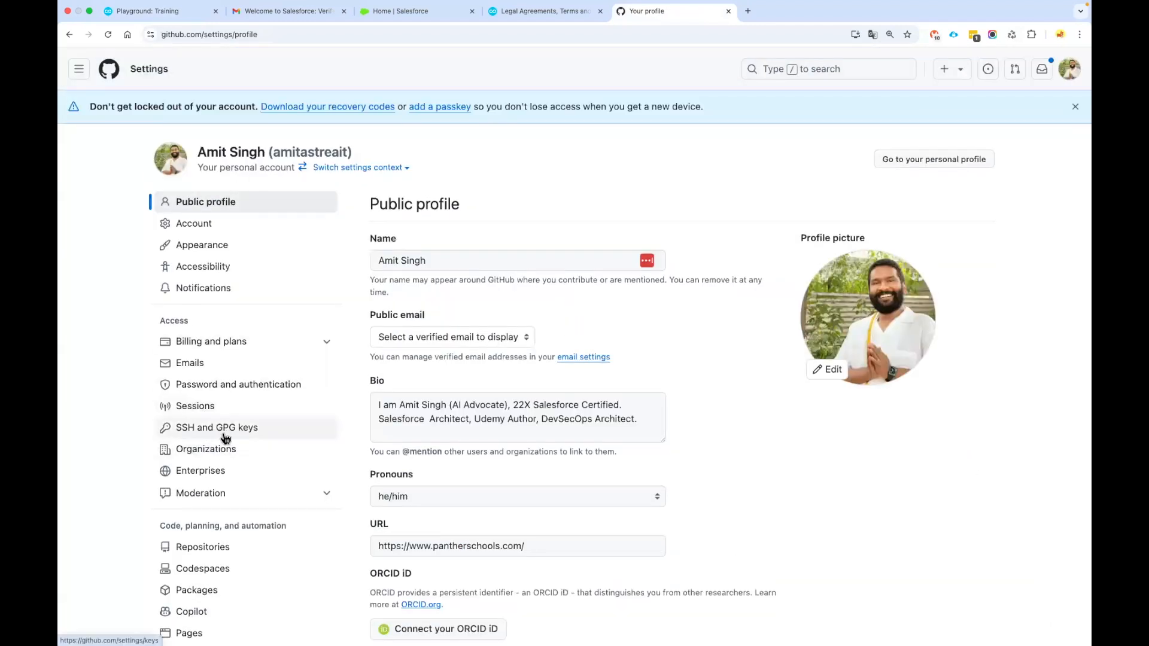
{"action": "left_click", "coordinate": [265, 433]}
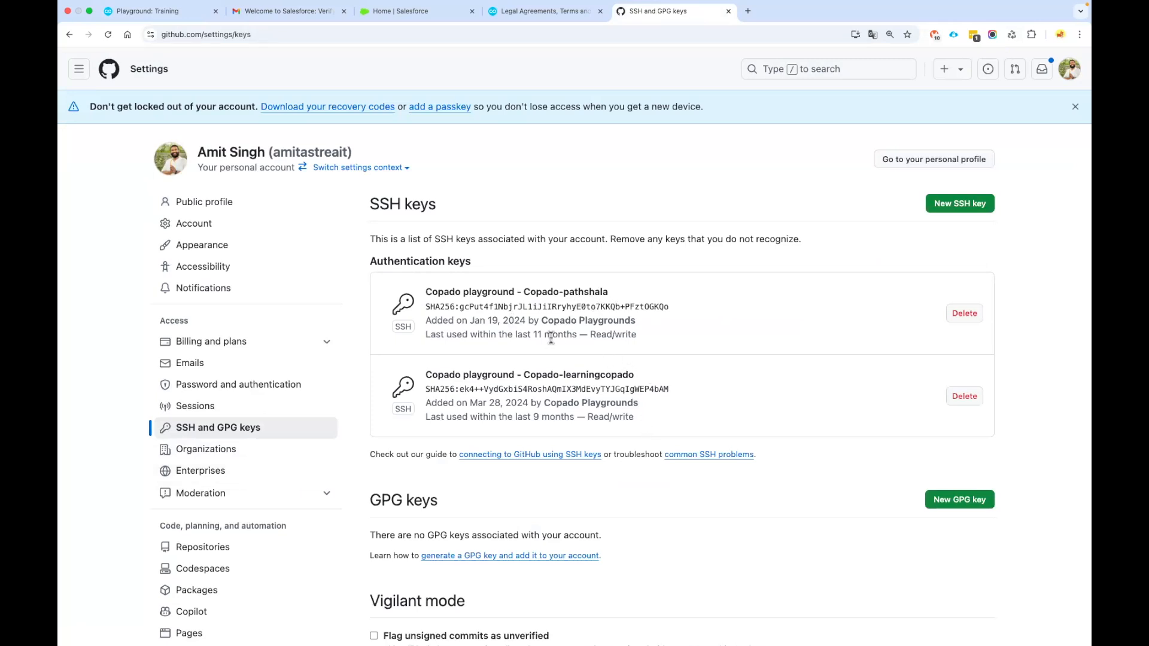
Review the two Copado playground SSH keys, then return to the Training wizard
{"action": "scroll", "coordinate": [488, 293], "scroll_direction": "down", "scroll_amount": 1}
{"action": "left_click_drag", "start_coordinate": [422, 276], "coordinate": [674, 406]}
{"action": "left_click", "coordinate": [556, 208]}
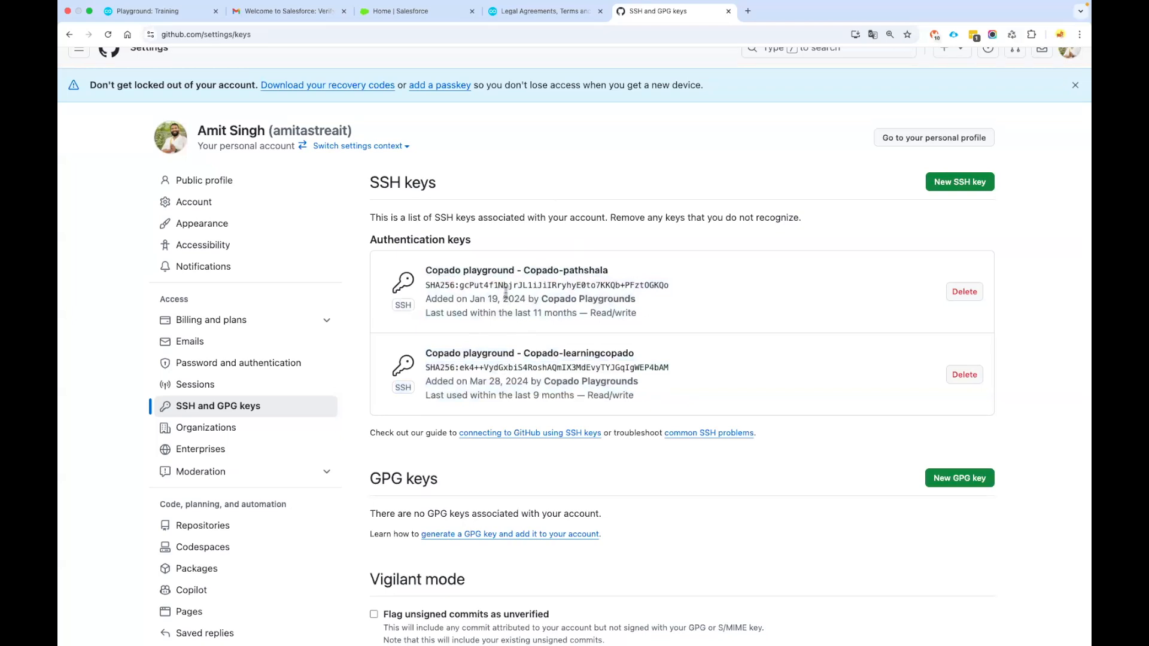
{"action": "left_click_drag", "start_coordinate": [425, 266], "coordinate": [673, 397]}
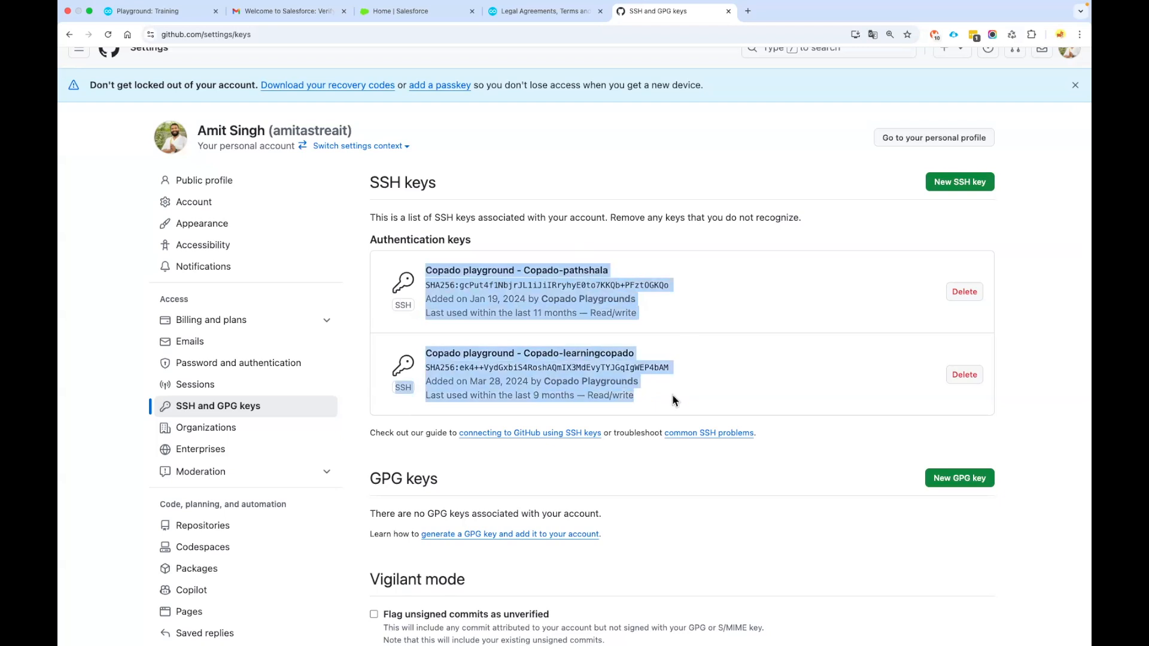
{"action": "left_click", "coordinate": [576, 220]}
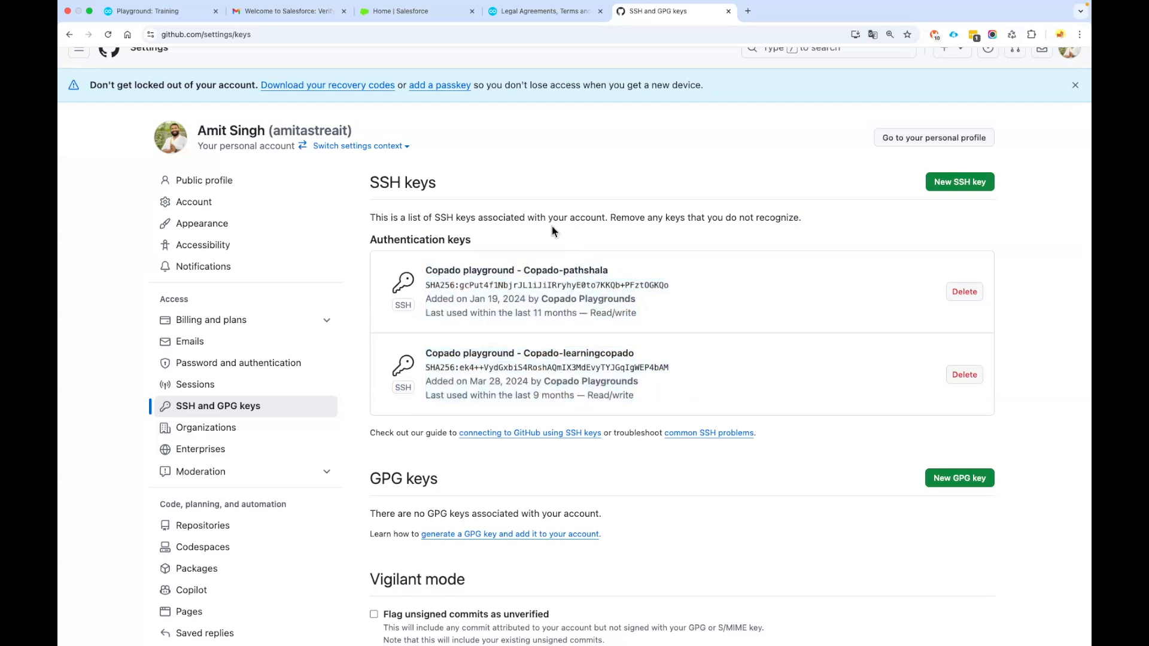
{"action": "left_click", "coordinate": [171, 19]}
Start credential creation and check the trial org's Salesforce home page while the setup script runs
{"action": "left_click", "coordinate": [579, 395]}
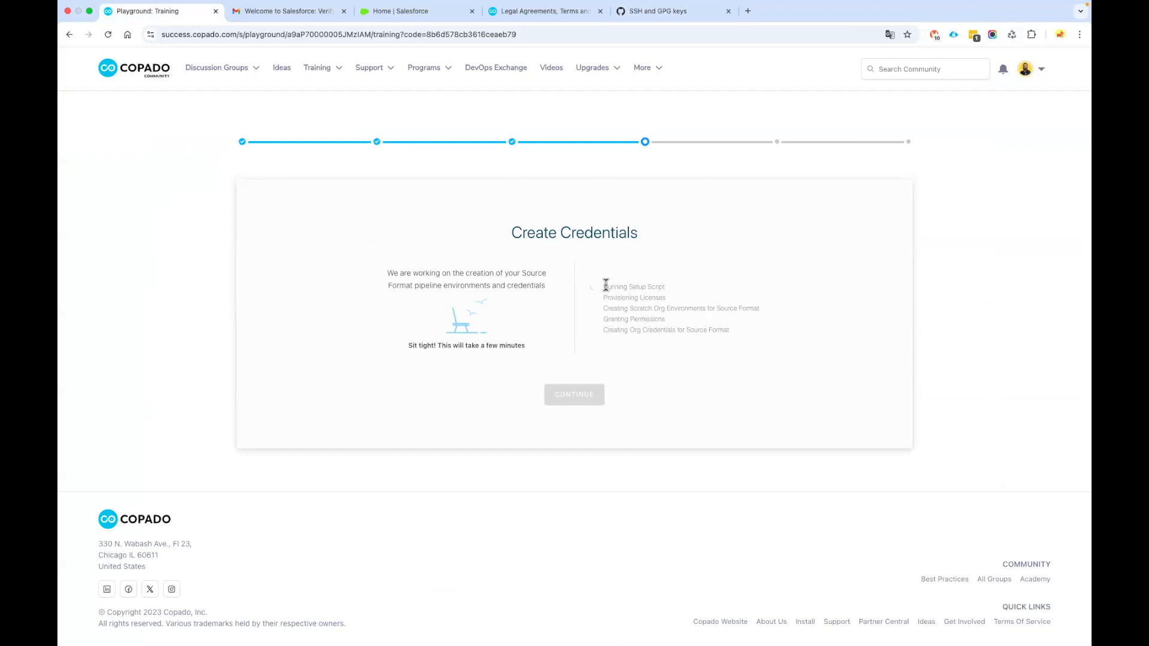
{"action": "triple_click", "coordinate": [629, 287]}
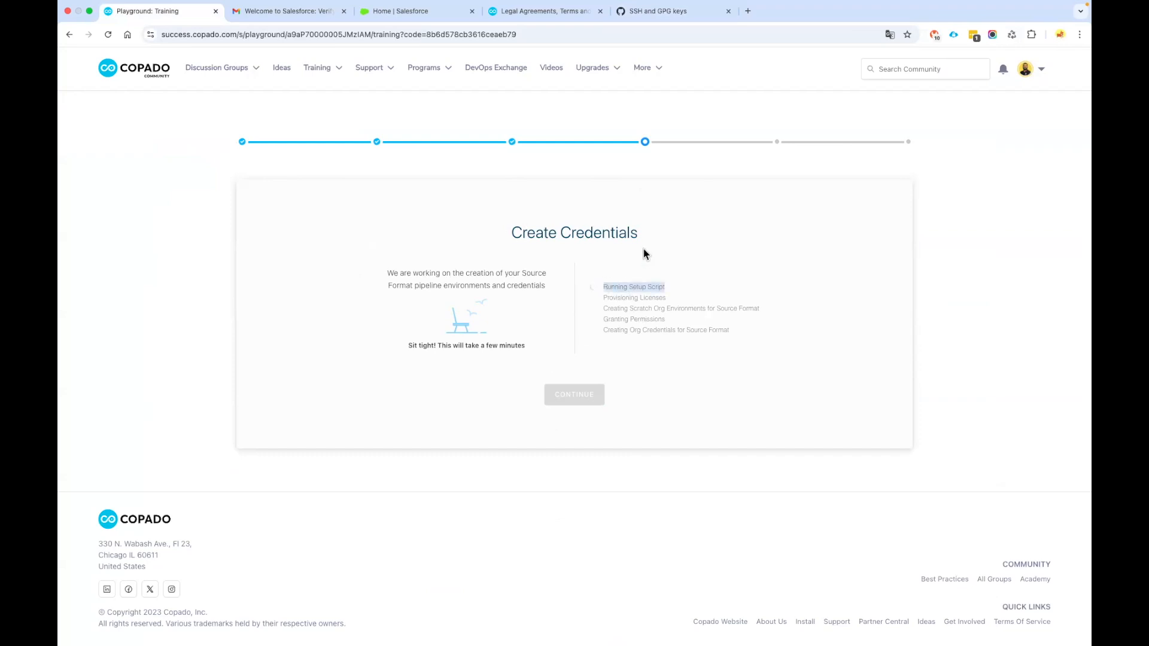
{"action": "left_click", "coordinate": [421, 21]}
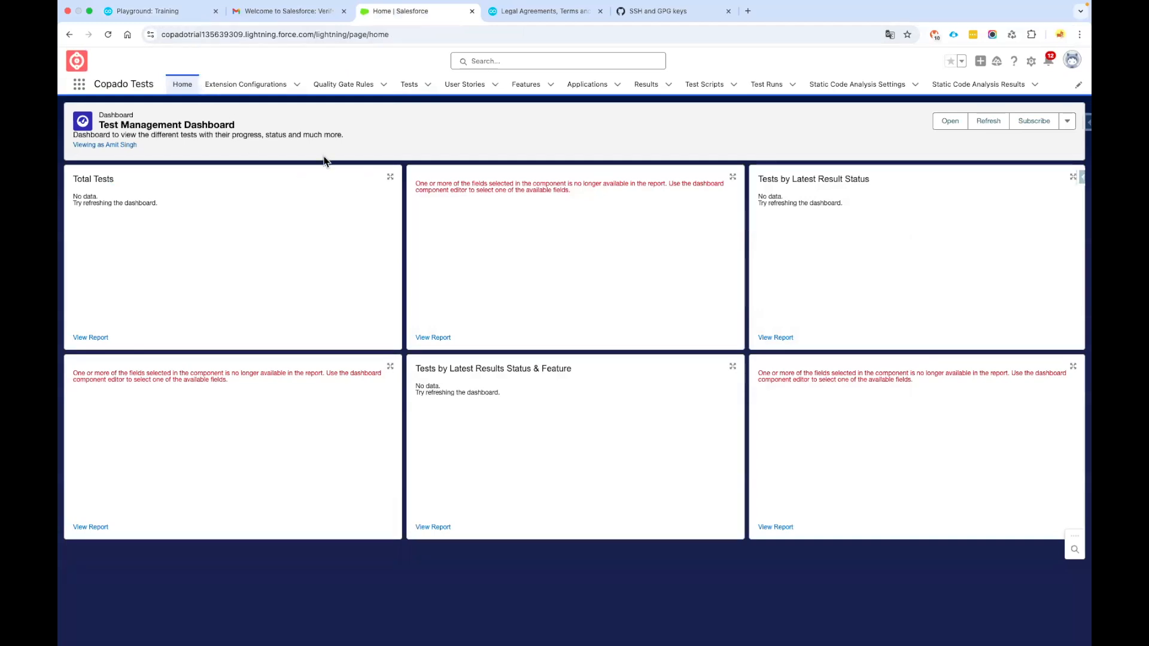
{"action": "left_click", "coordinate": [157, 12]}
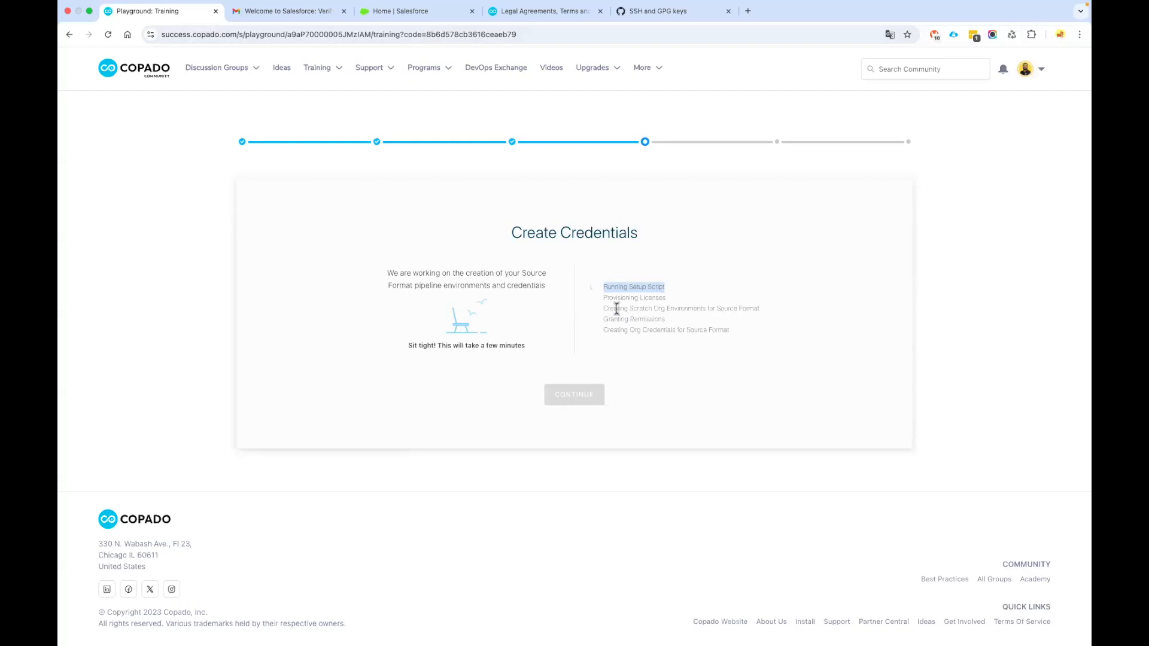
Follow Provisioning Licenses and Granting Permissions until all five tasks finish, then continue
{"action": "left_click_drag", "start_coordinate": [603, 297], "coordinate": [678, 299]}
{"action": "left_click_drag", "start_coordinate": [759, 310], "coordinate": [603, 308]}
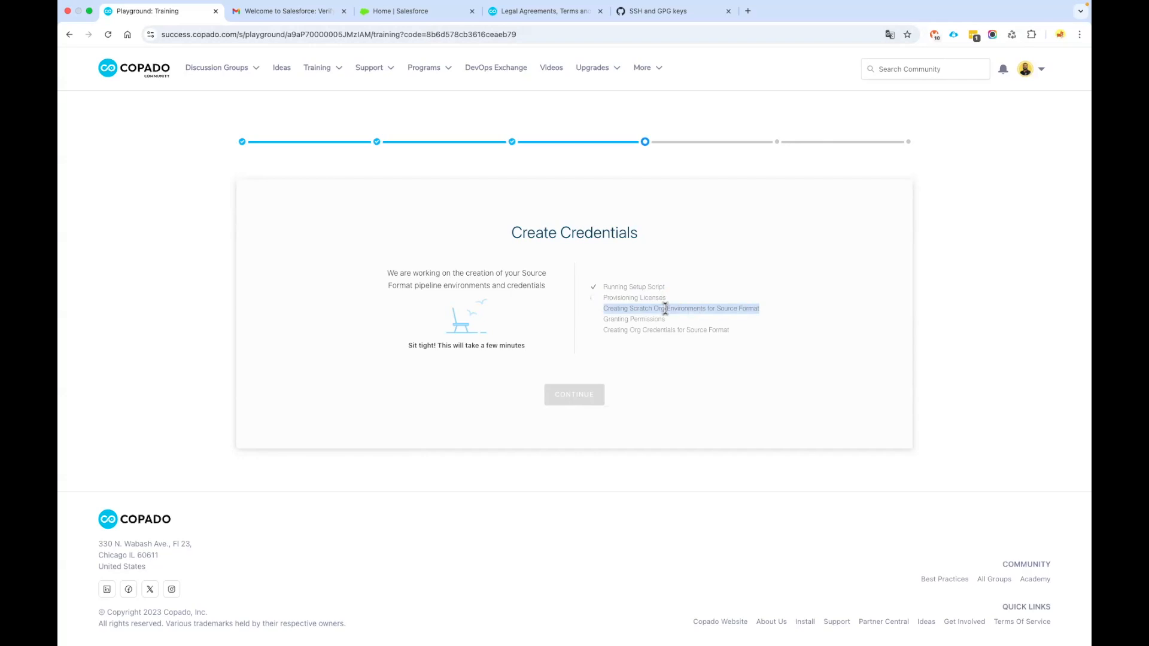
{"action": "mouse_move", "coordinate": [604, 320]}
{"action": "left_mouse_down"}
{"action": "mouse_move", "coordinate": [699, 321]}
{"action": "mouse_move", "coordinate": [603, 328]}
{"action": "left_mouse_up"}
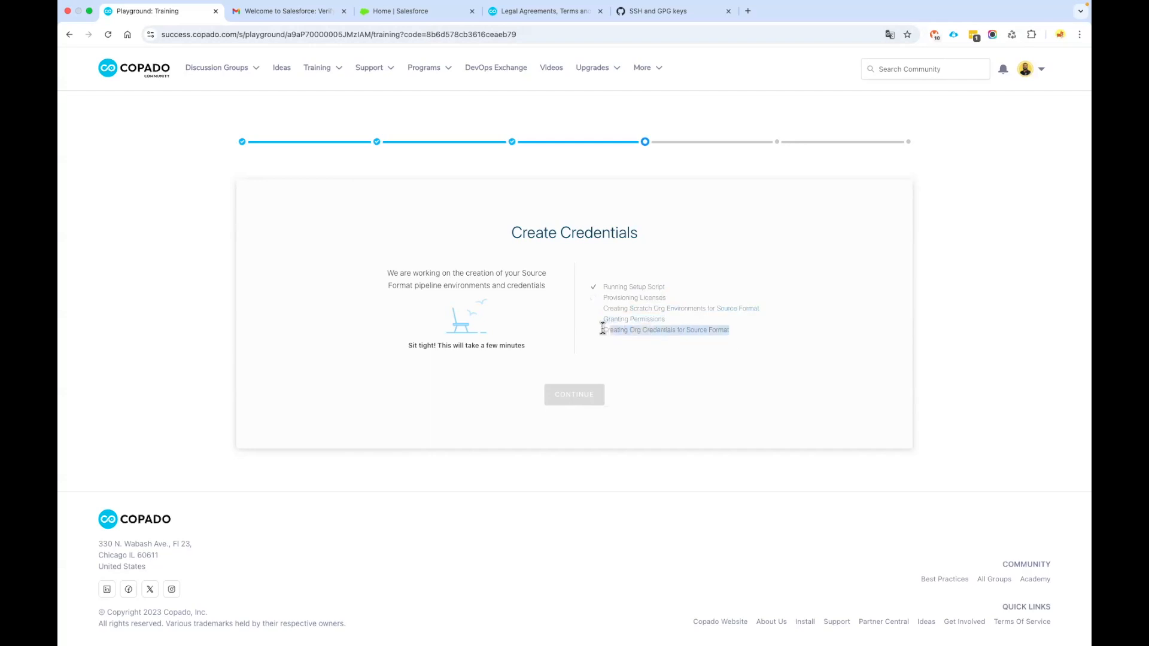
{"action": "left_click", "coordinate": [741, 338]}
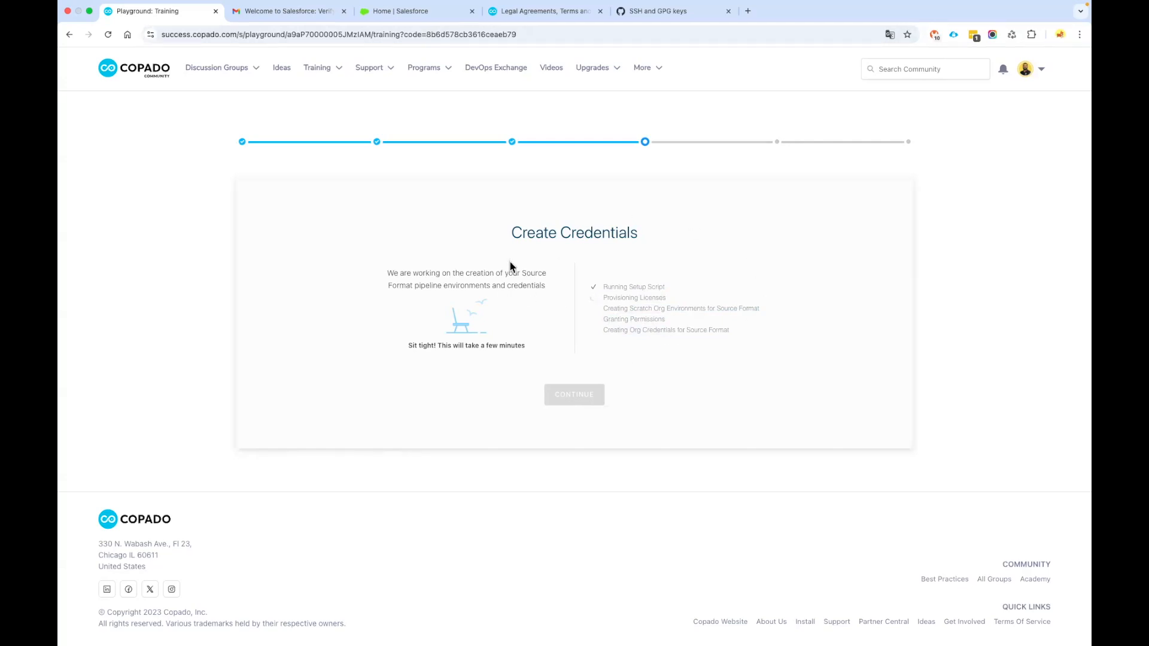
{"action": "left_click_drag", "start_coordinate": [601, 298], "coordinate": [705, 304]}
{"action": "left_click", "coordinate": [704, 294]}
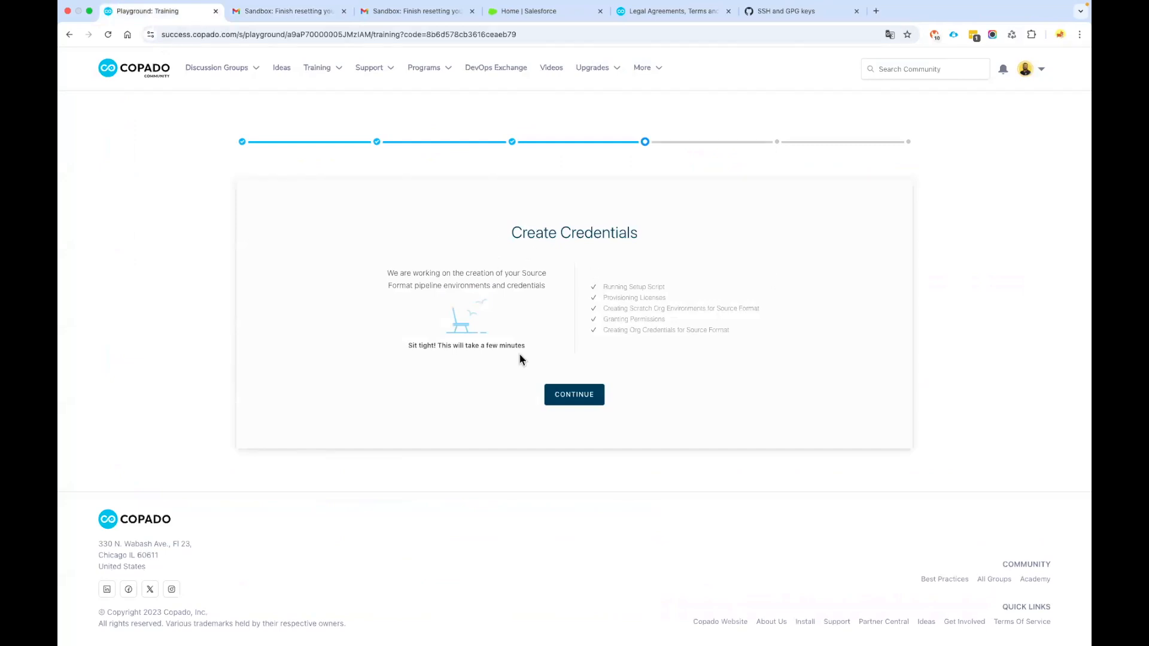
{"action": "left_click", "coordinate": [590, 400]}
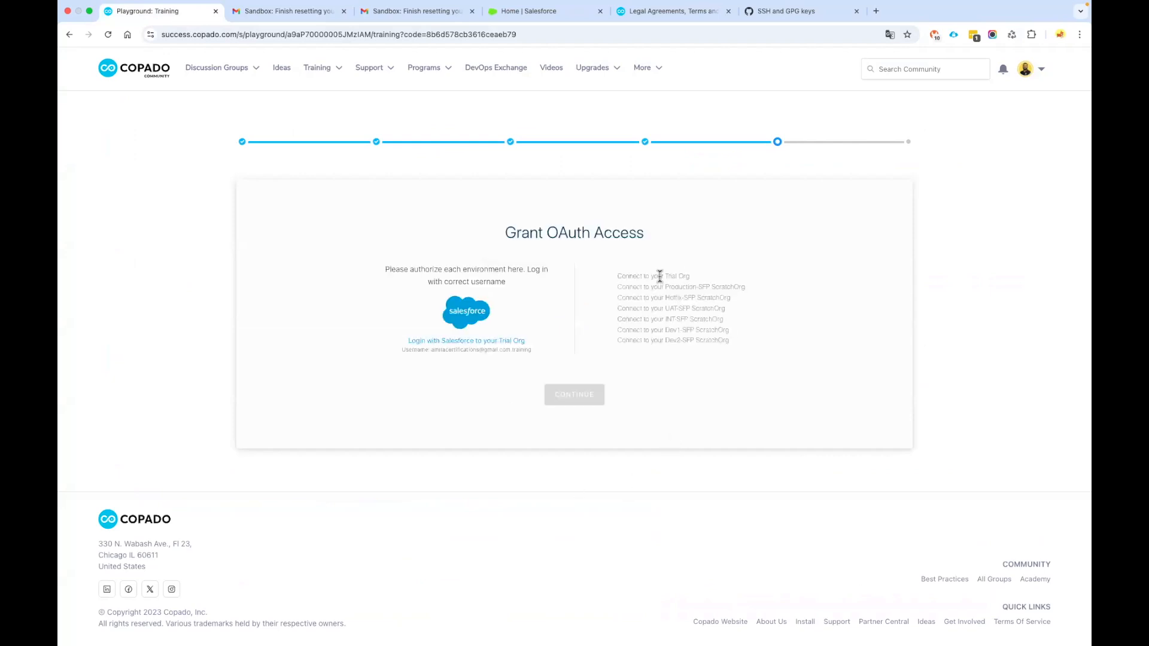
Review the seven orgs to connect, then switch to the Salesforce password-reset emails in Gmail
{"action": "left_click_drag", "start_coordinate": [617, 276], "coordinate": [747, 341]}
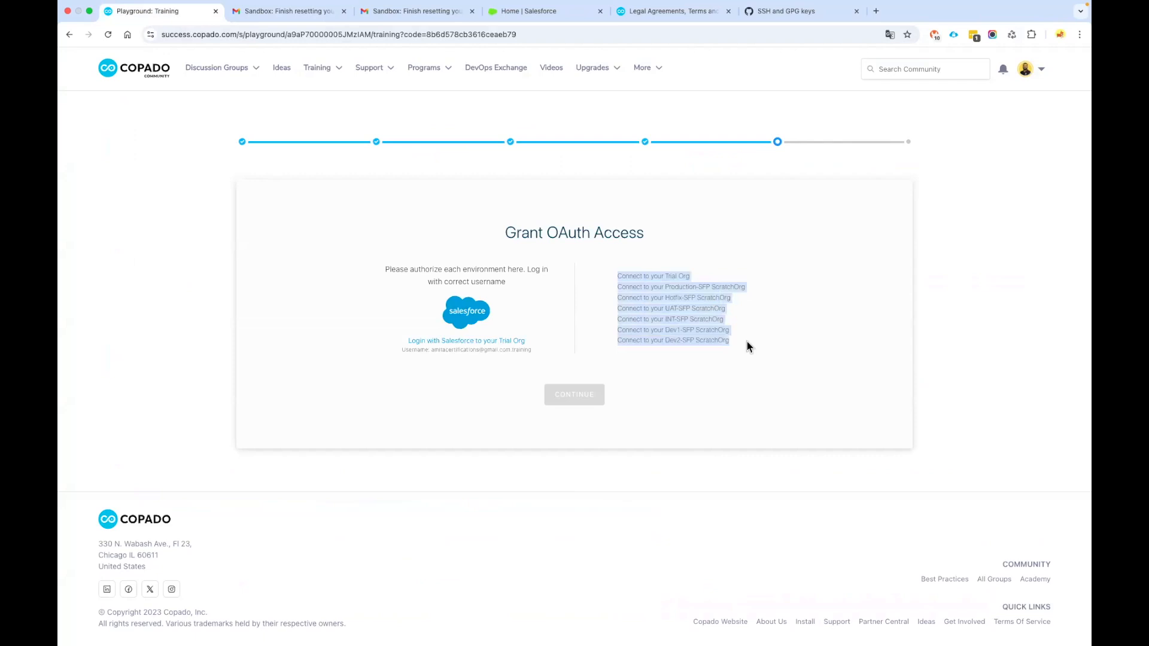
{"action": "left_click", "coordinate": [634, 321]}
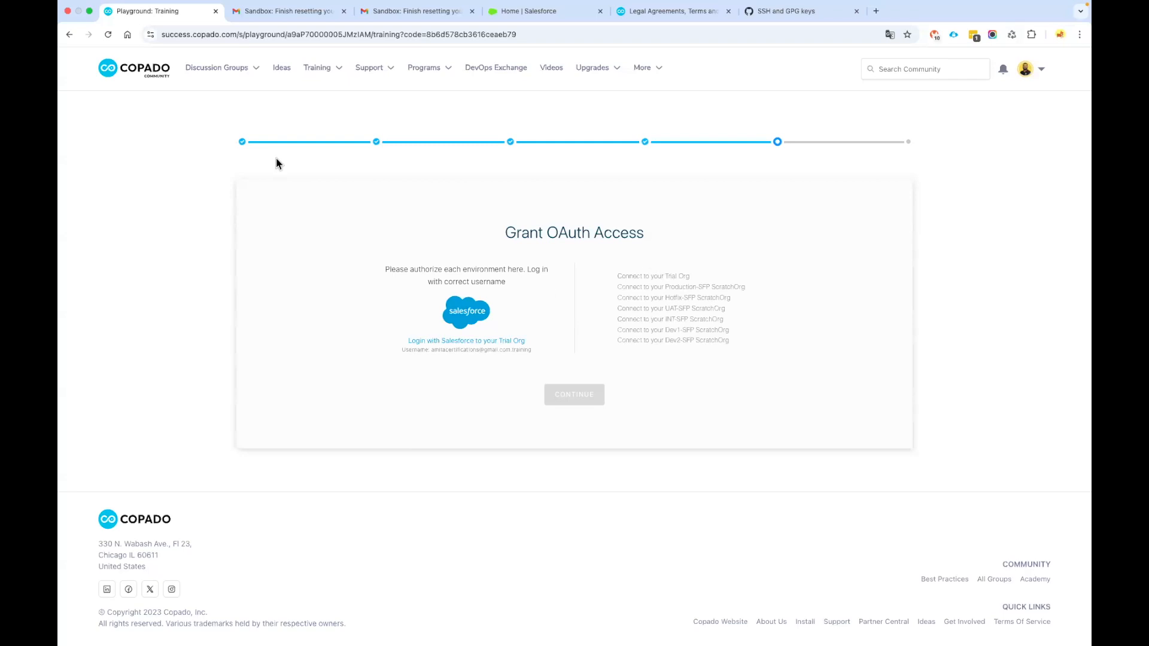
{"action": "left_click", "coordinate": [289, 13]}
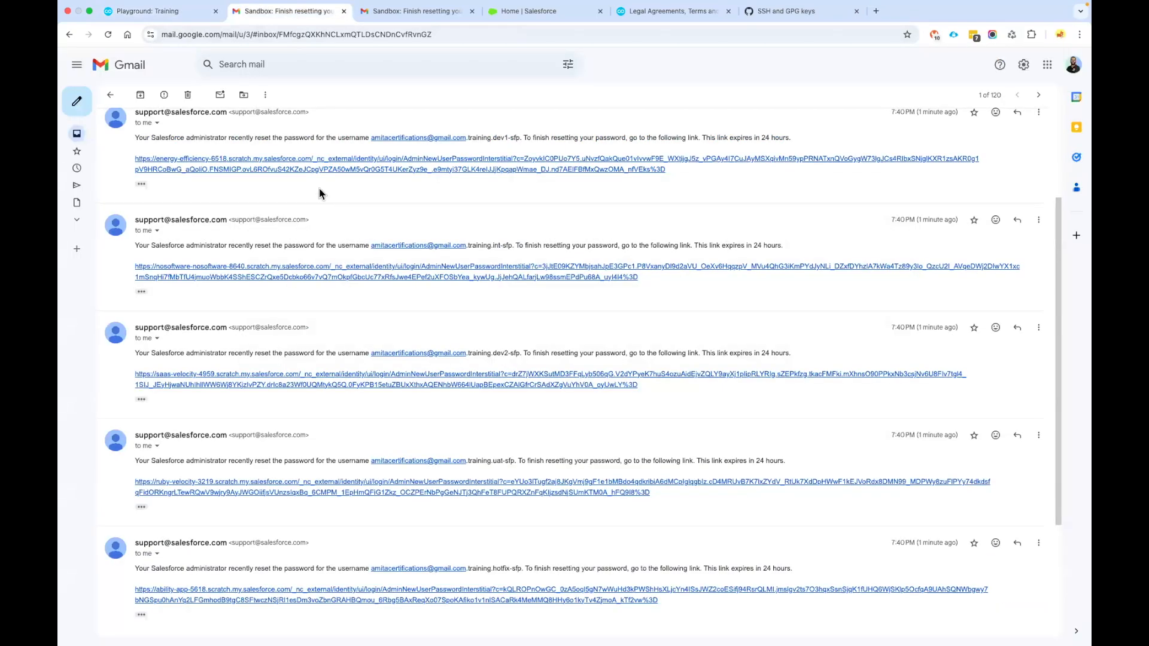
Scroll through the password-reset emails for the dev1, int, dev2, uat and hotfix orgs
{"action": "scroll", "coordinate": [449, 310], "scroll_direction": "down", "scroll_amount": 3}
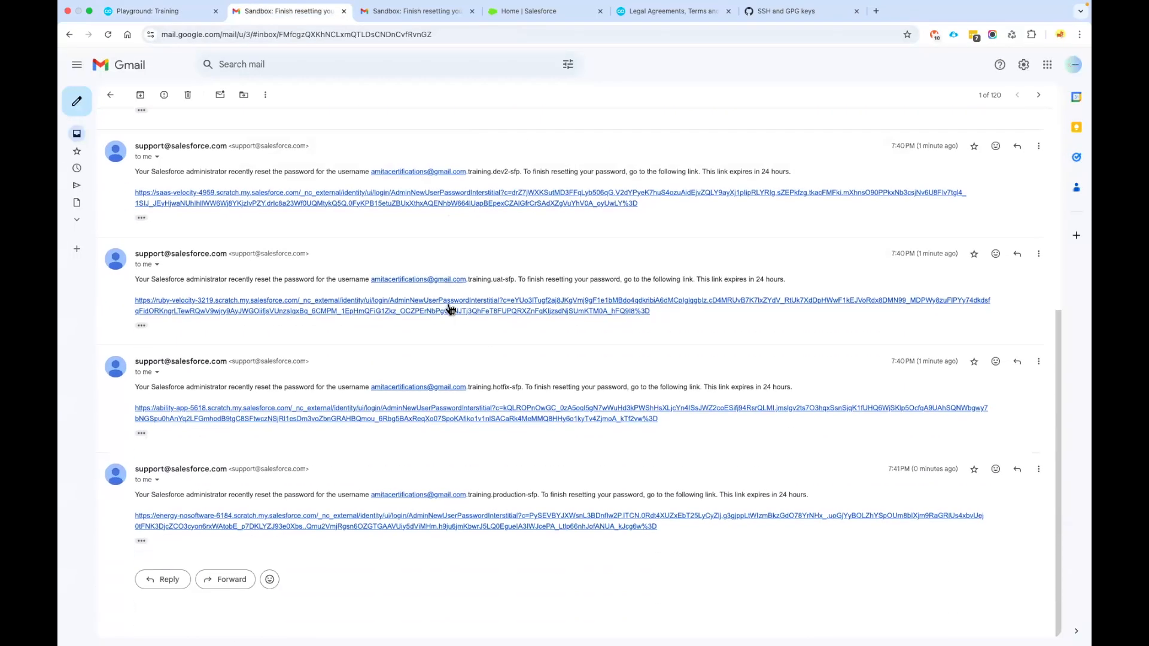
{"action": "scroll", "coordinate": [449, 310], "scroll_direction": "up", "scroll_amount": 2}
{"action": "scroll", "coordinate": [450, 308], "scroll_direction": "up", "scroll_amount": 3}
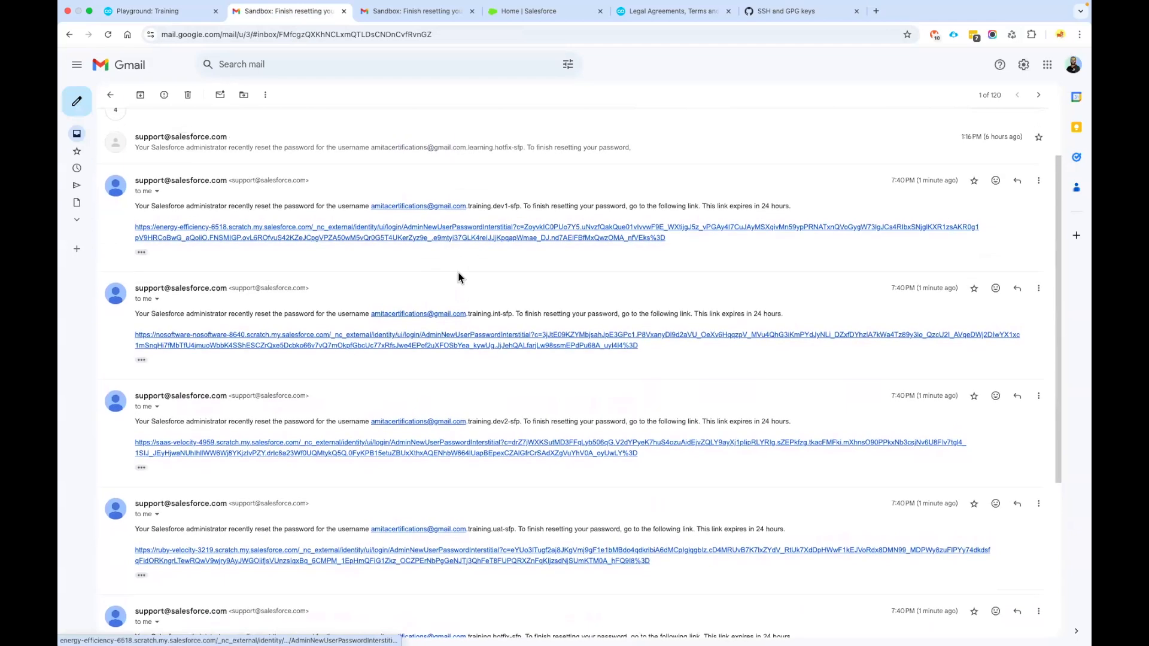
{"action": "scroll", "coordinate": [427, 302], "scroll_direction": "down", "scroll_amount": 5}
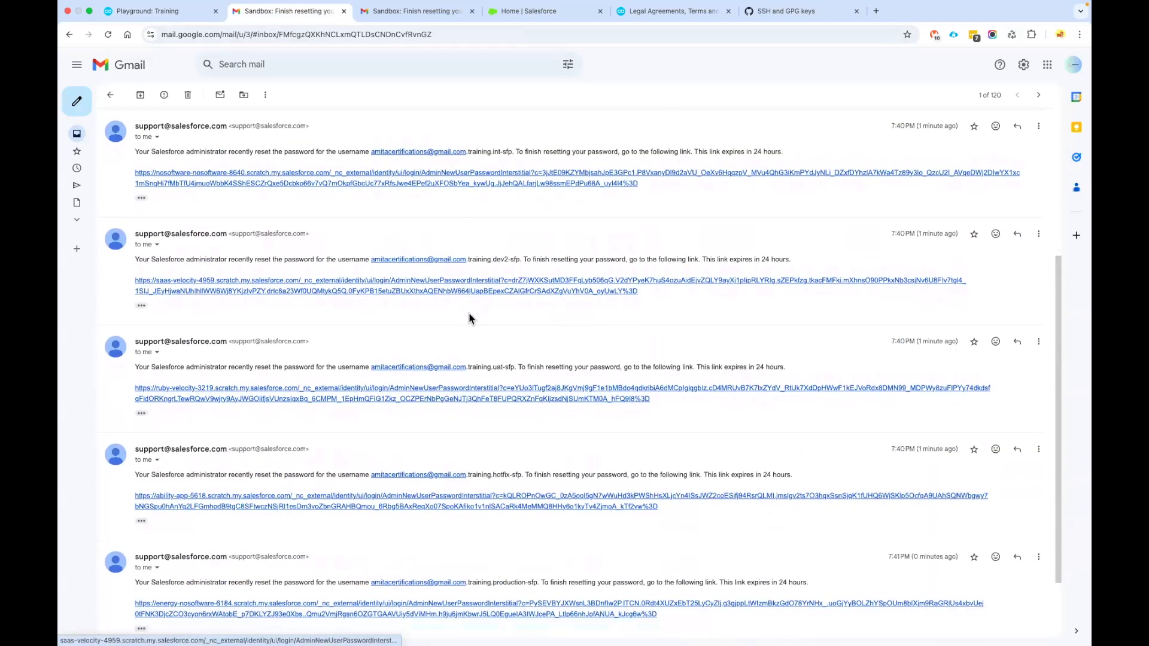
{"action": "scroll", "coordinate": [531, 407], "scroll_direction": "up", "scroll_amount": 5}
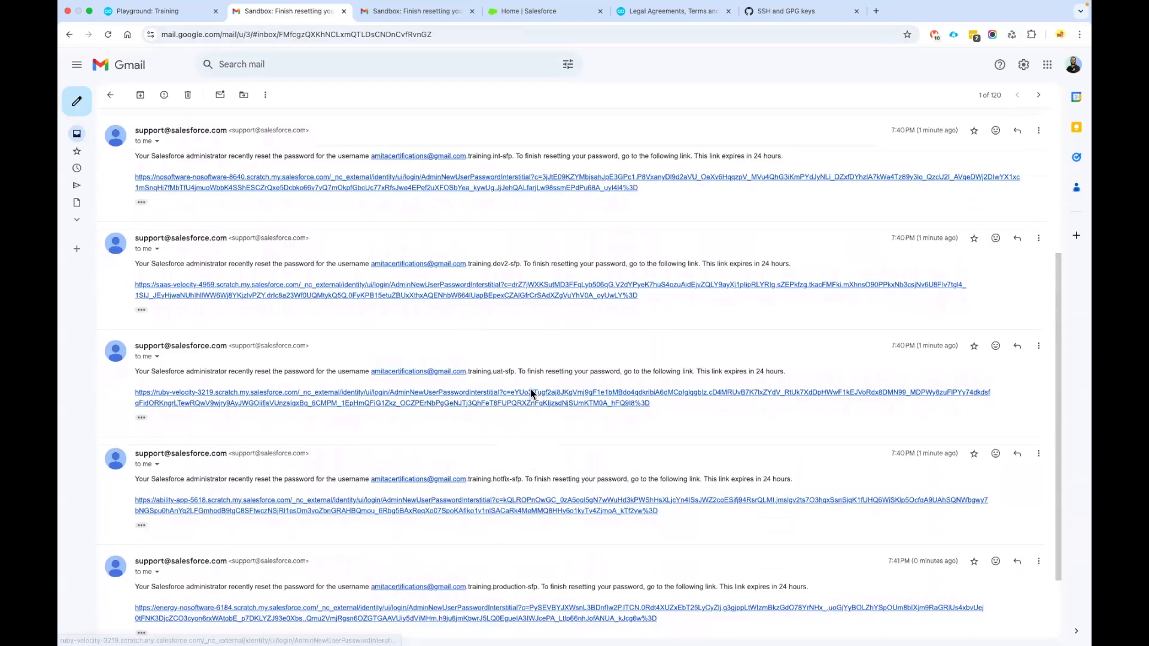
{"action": "scroll", "coordinate": [532, 394], "scroll_direction": "up", "scroll_amount": 3}
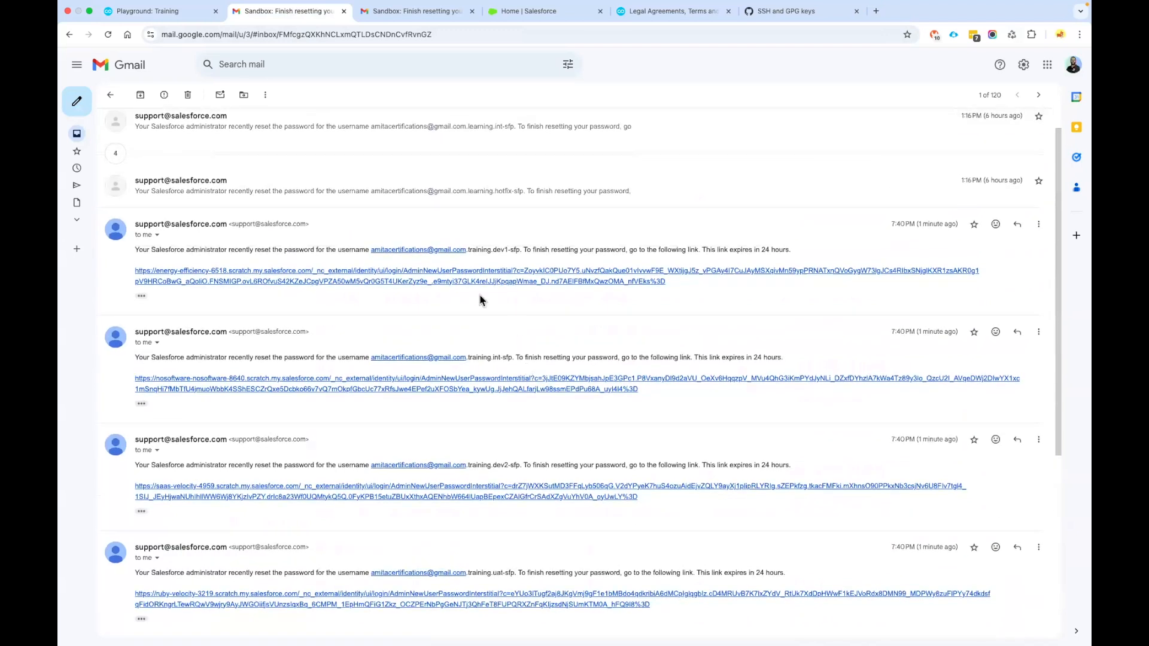
{"action": "scroll", "coordinate": [528, 291], "scroll_direction": "down", "scroll_amount": 3}
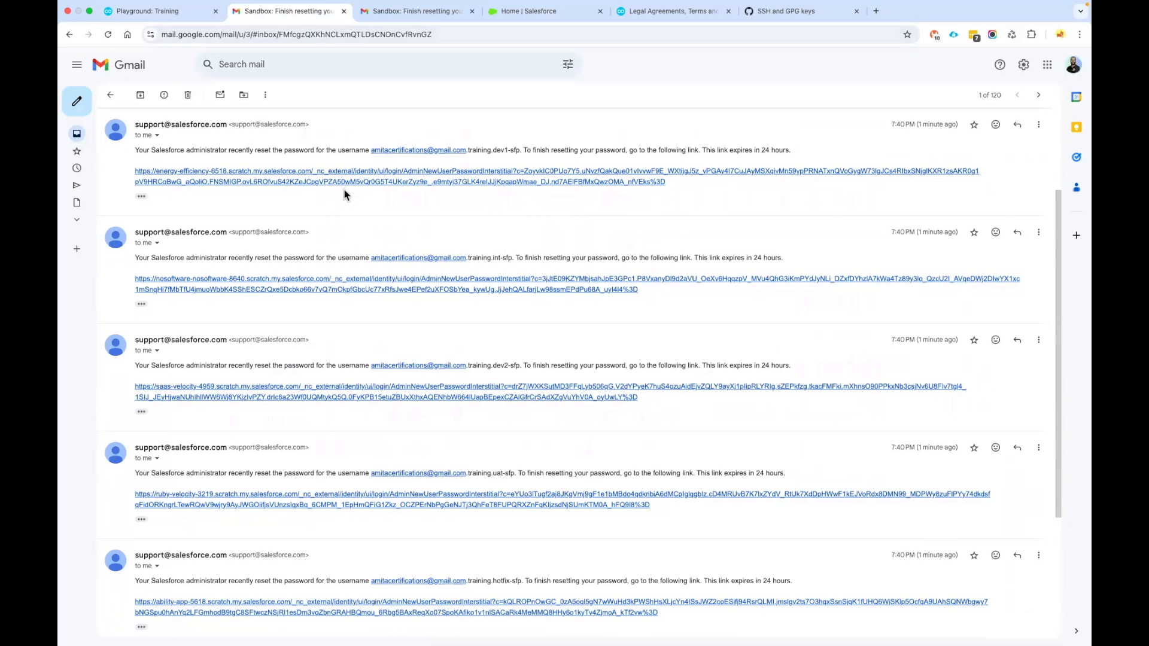
{"action": "scroll", "coordinate": [372, 537], "scroll_direction": "down", "scroll_amount": 3}
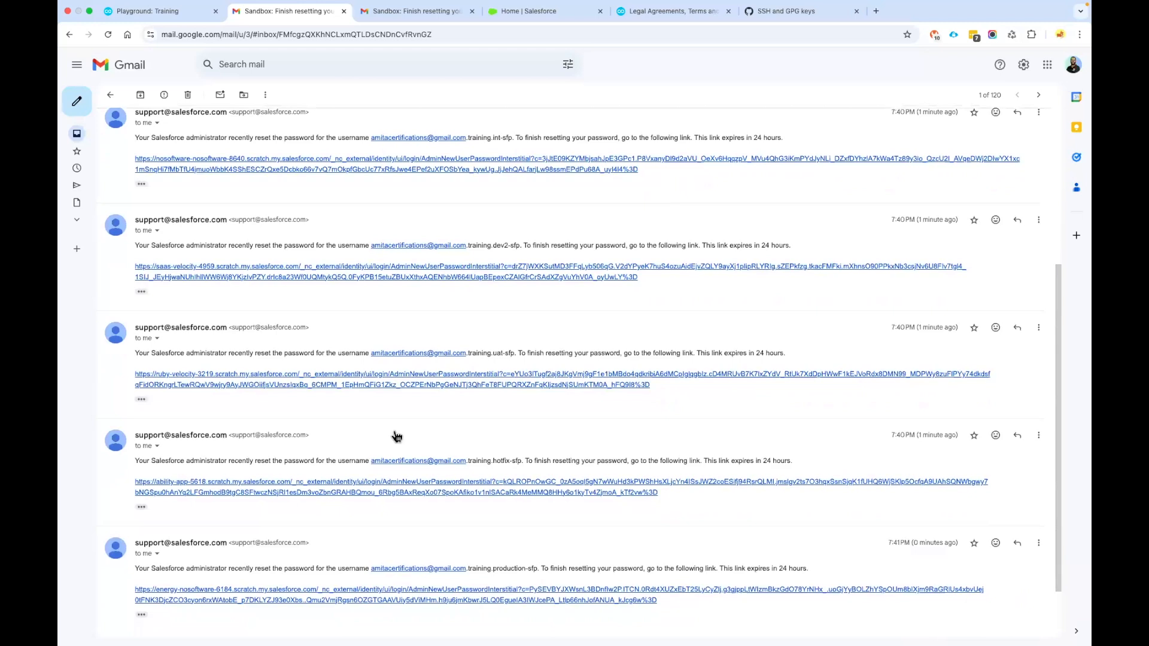
{"action": "scroll", "coordinate": [419, 415], "scroll_direction": "up", "scroll_amount": 2}
{"action": "scroll", "coordinate": [419, 413], "scroll_direction": "up", "scroll_amount": 1}
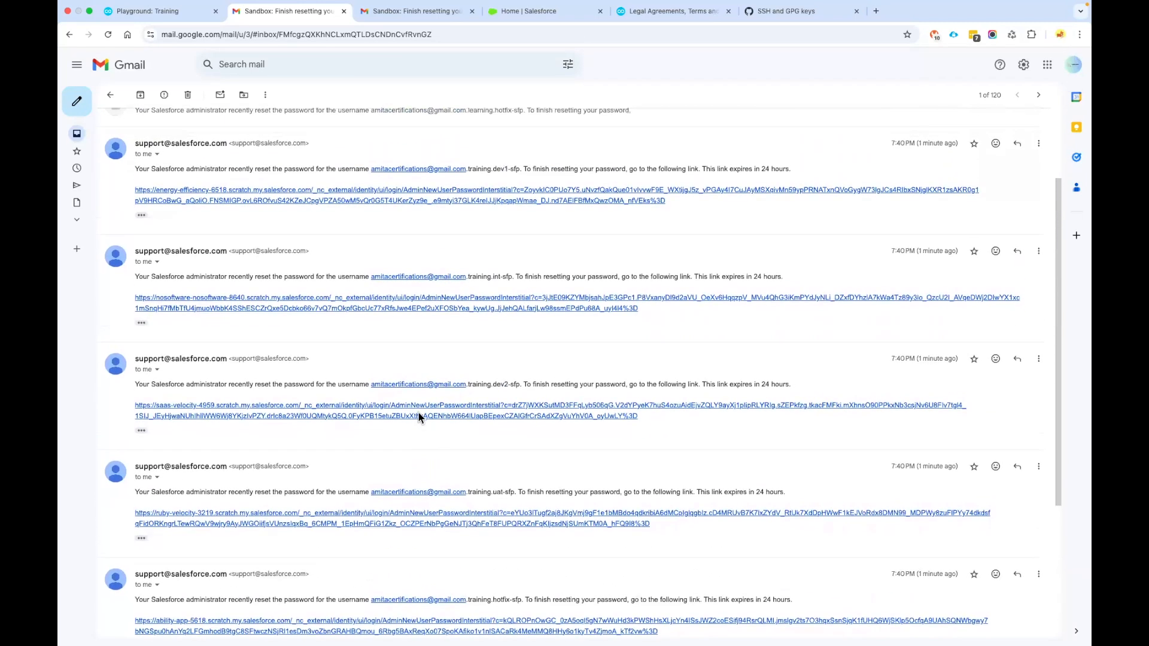
{"action": "scroll", "coordinate": [419, 413], "scroll_direction": "down", "scroll_amount": 1}
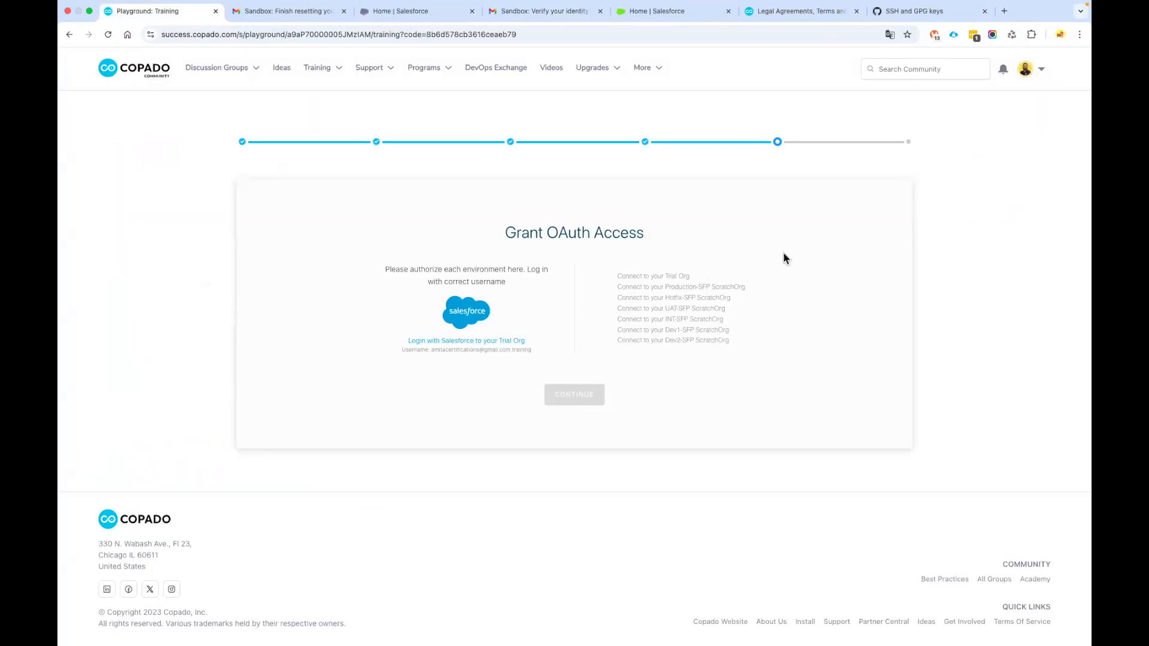
Authorize the Trial Org through Salesforce login, check its home dashboard, and return to the wizard
{"action": "left_click", "coordinate": [470, 340]}
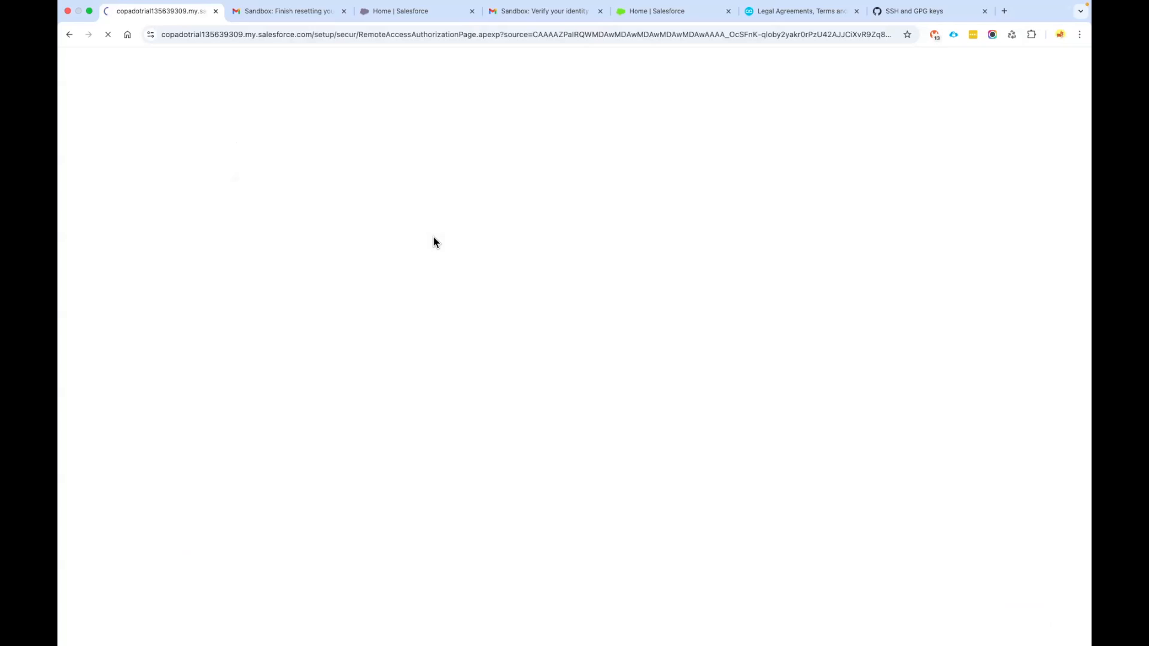
{"action": "left_click", "coordinate": [472, 11]}
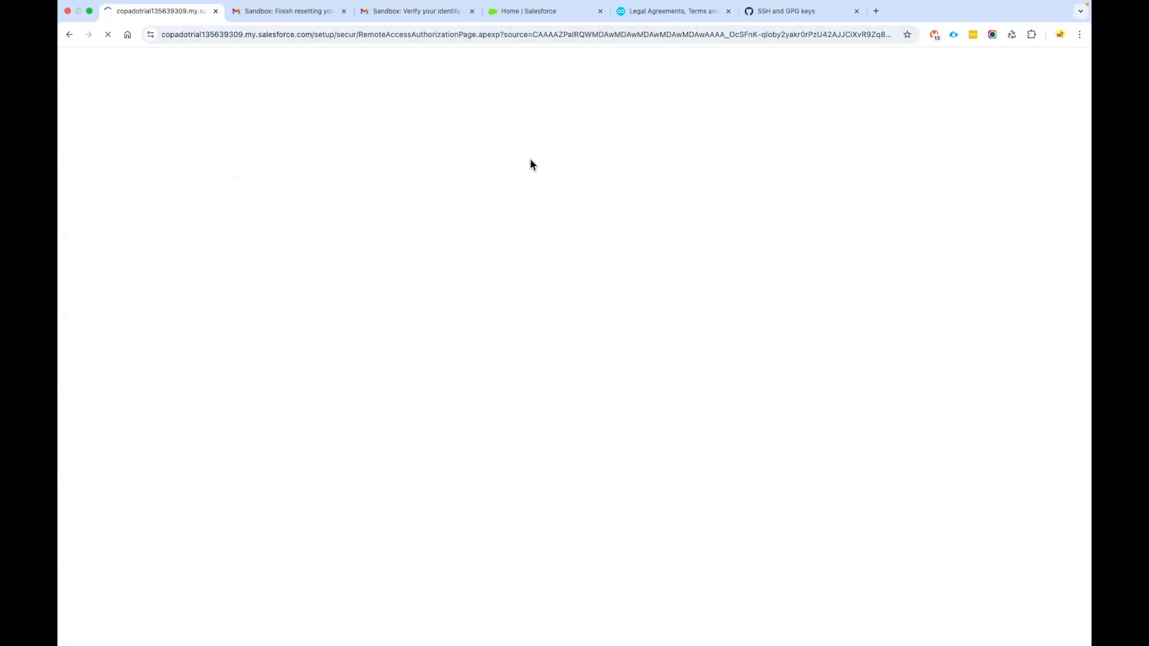
{"action": "left_click", "coordinate": [527, 20]}
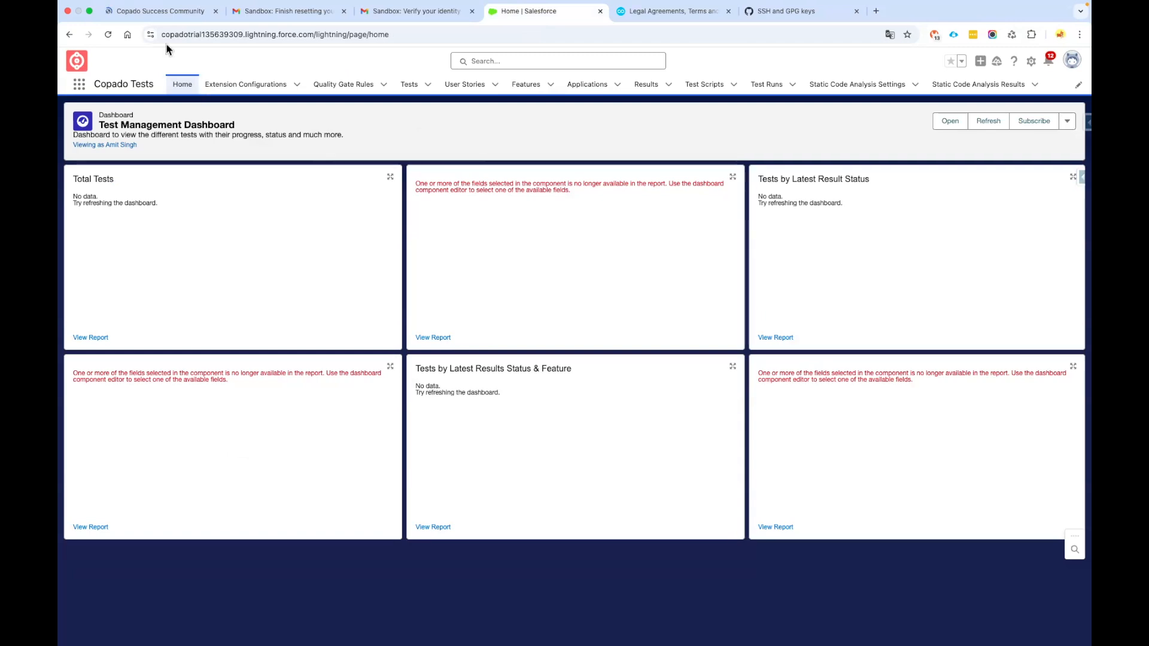
{"action": "left_click", "coordinate": [154, 13]}
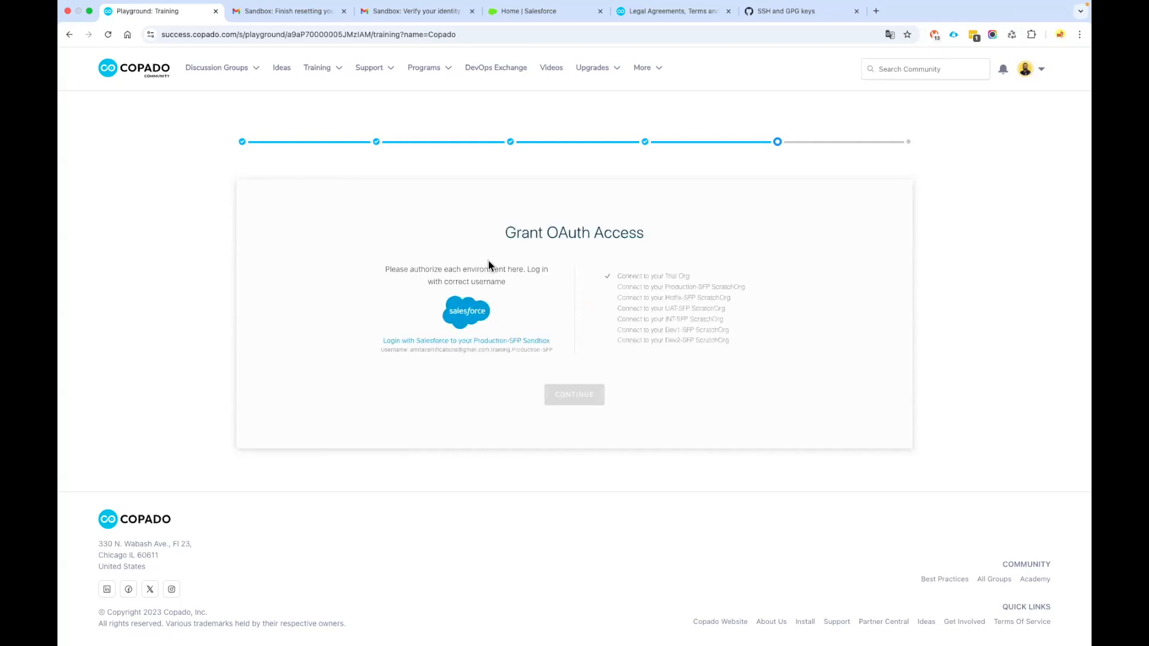
Launch the Salesforce login for the Production-SFP Sandbox from the Grant OAuth Access card
{"action": "left_click_drag", "start_coordinate": [619, 276], "coordinate": [742, 279]}
{"action": "left_click", "coordinate": [645, 246]}
{"action": "left_click", "coordinate": [471, 341]}
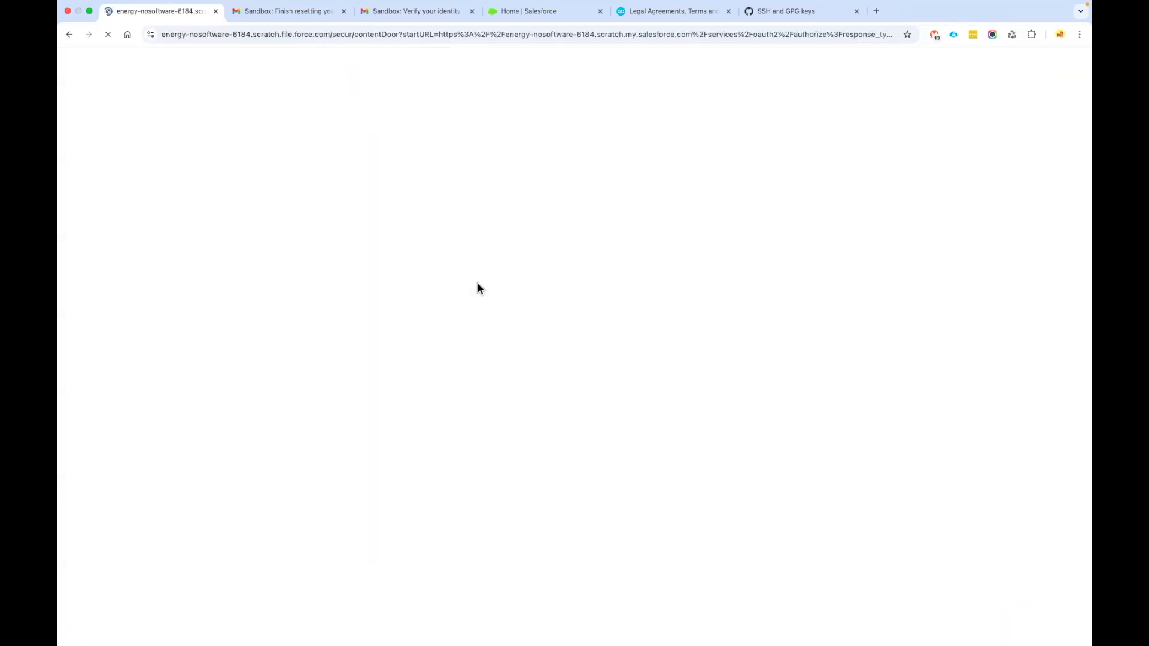